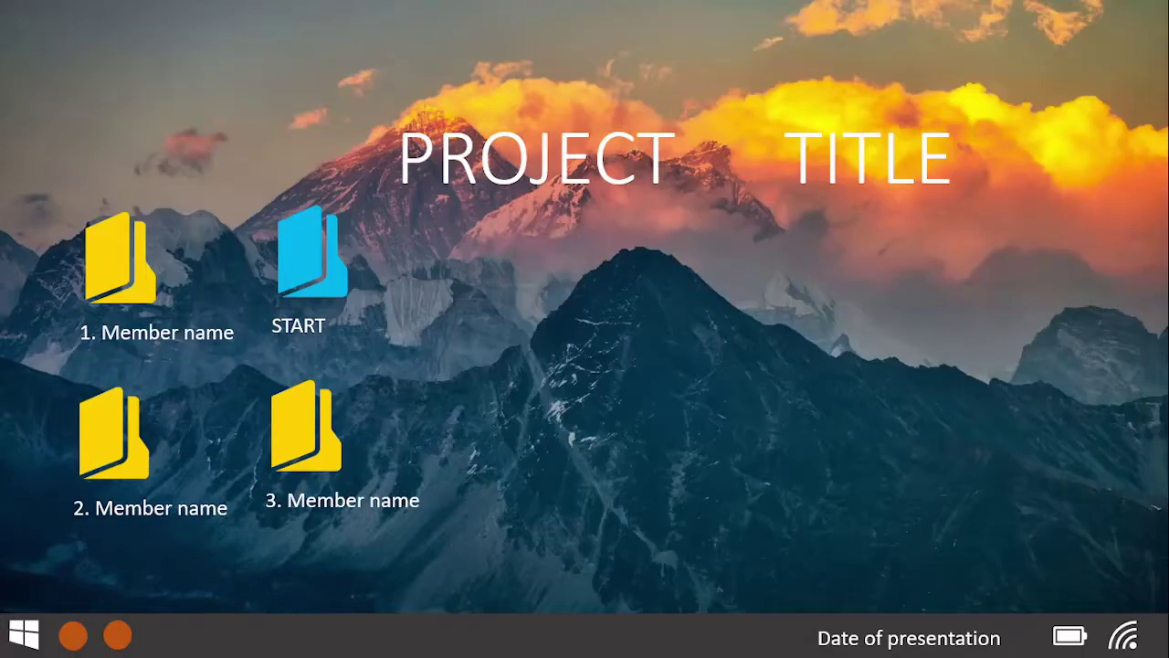
# Step: Advance the slide show through 'The How', 'What we value', 'The bullets', 'Recommendations' and 'The figures'
pyautogui.press('Right')
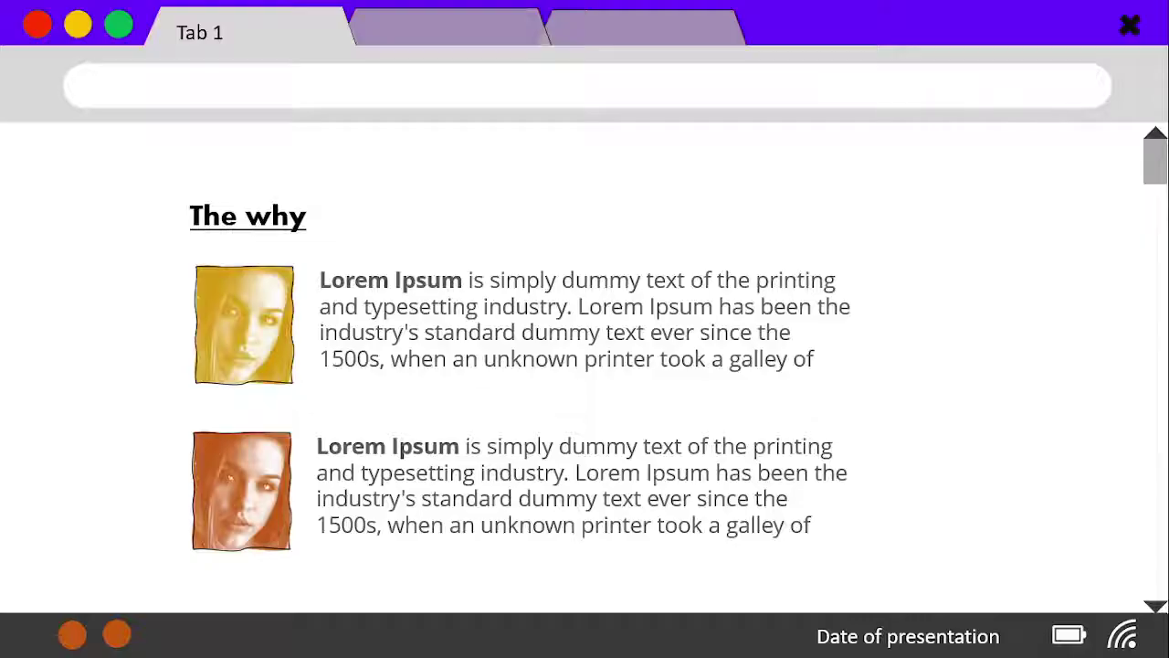
pyautogui.press('Right')
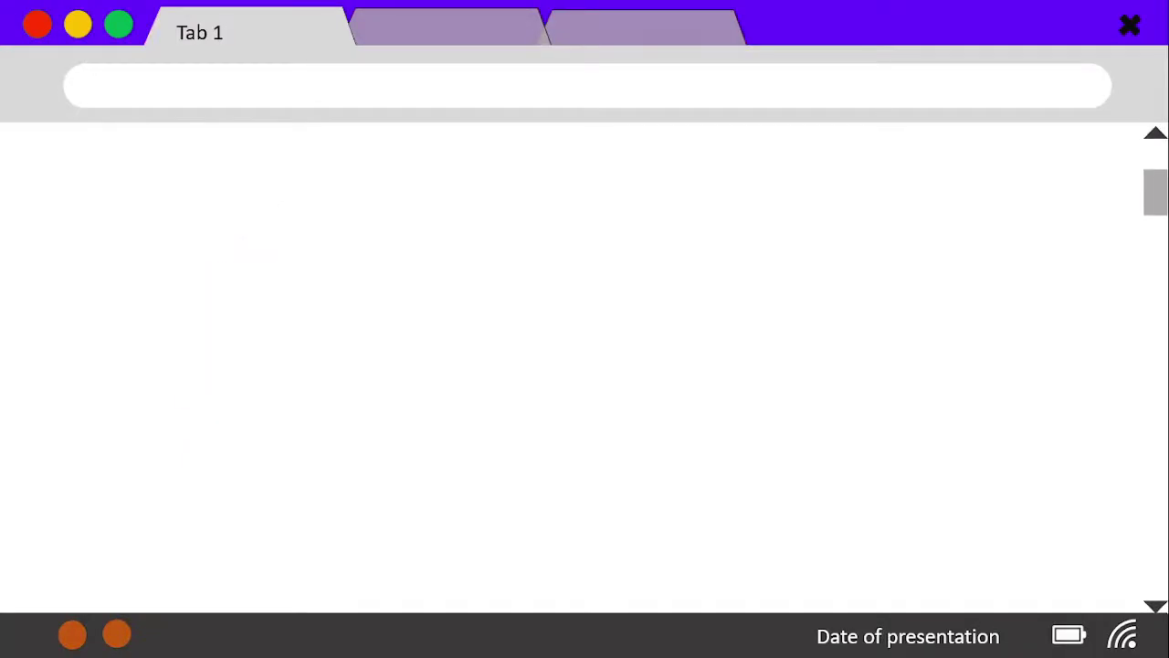
pyautogui.press('Right')
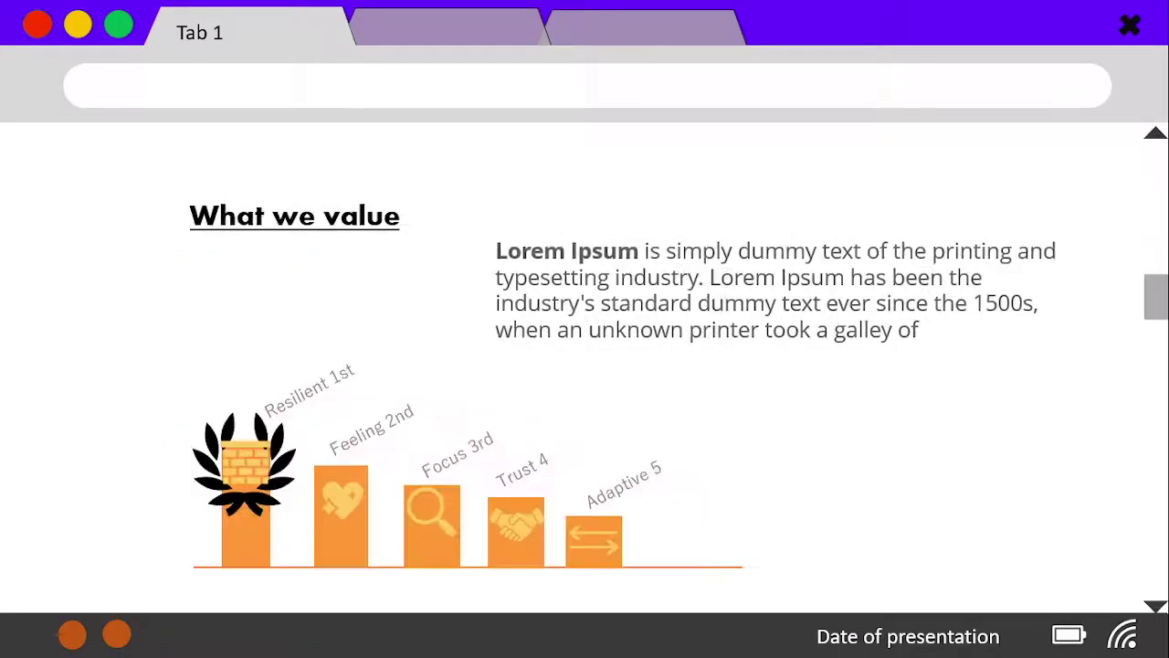
pyautogui.press('Right')
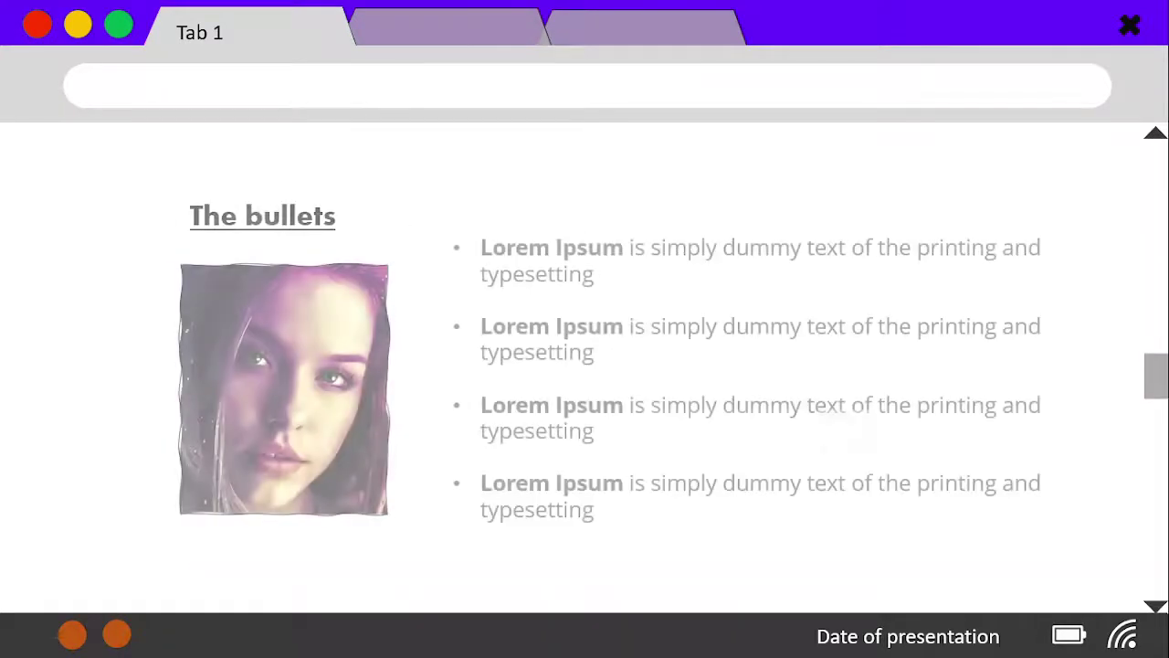
pyautogui.press('Right')
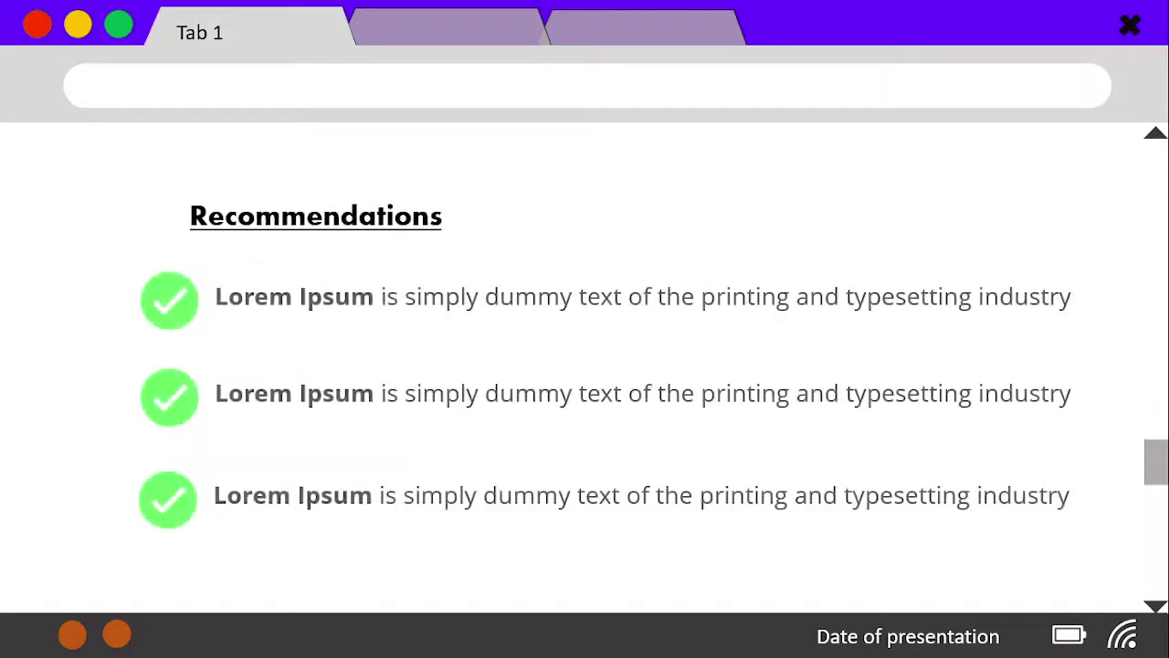
pyautogui.press('Right')
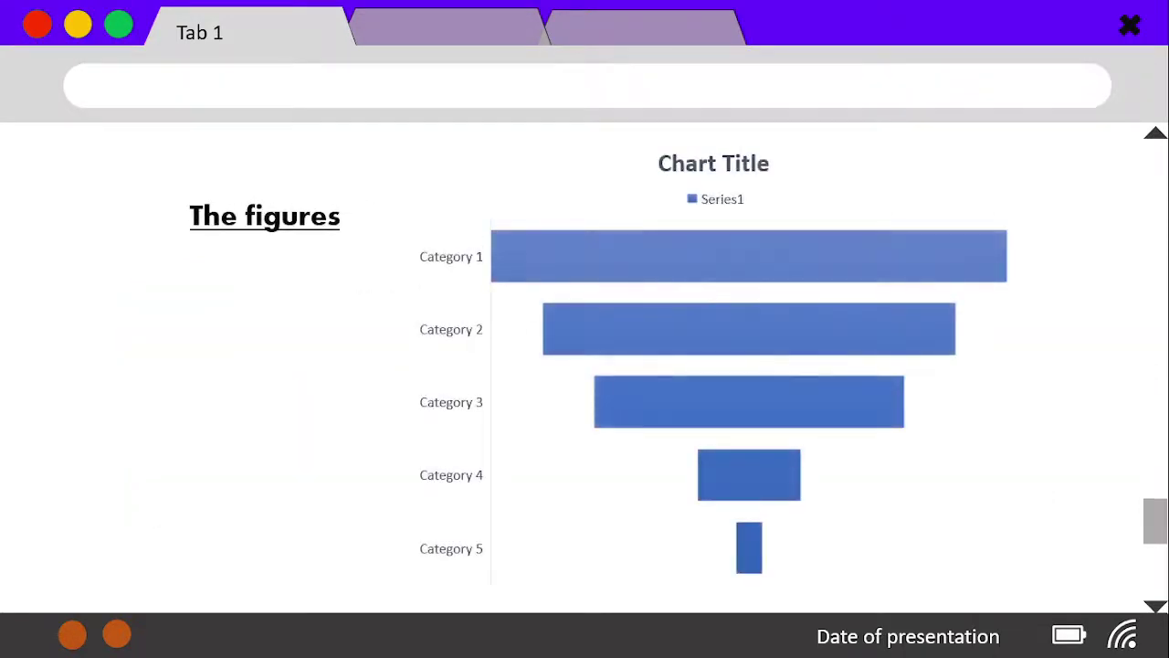
pyautogui.press('Right')
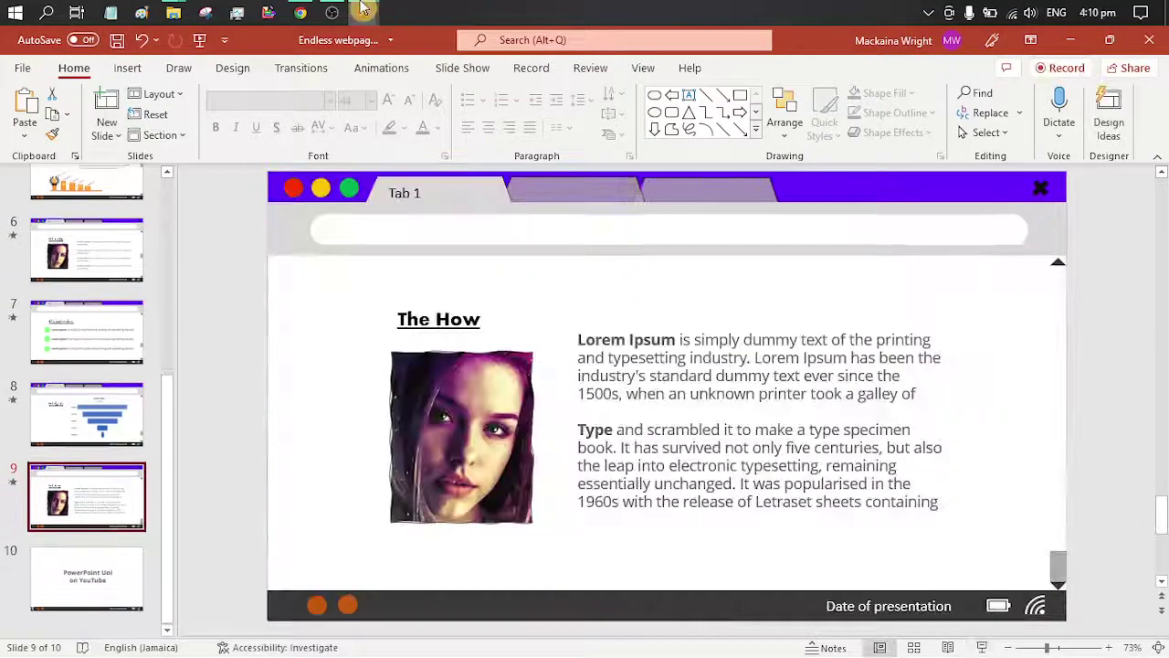
# Step: Switch to the INTRO presentation and start the slide show from slide 2
pyautogui.moveTo(362, 13)
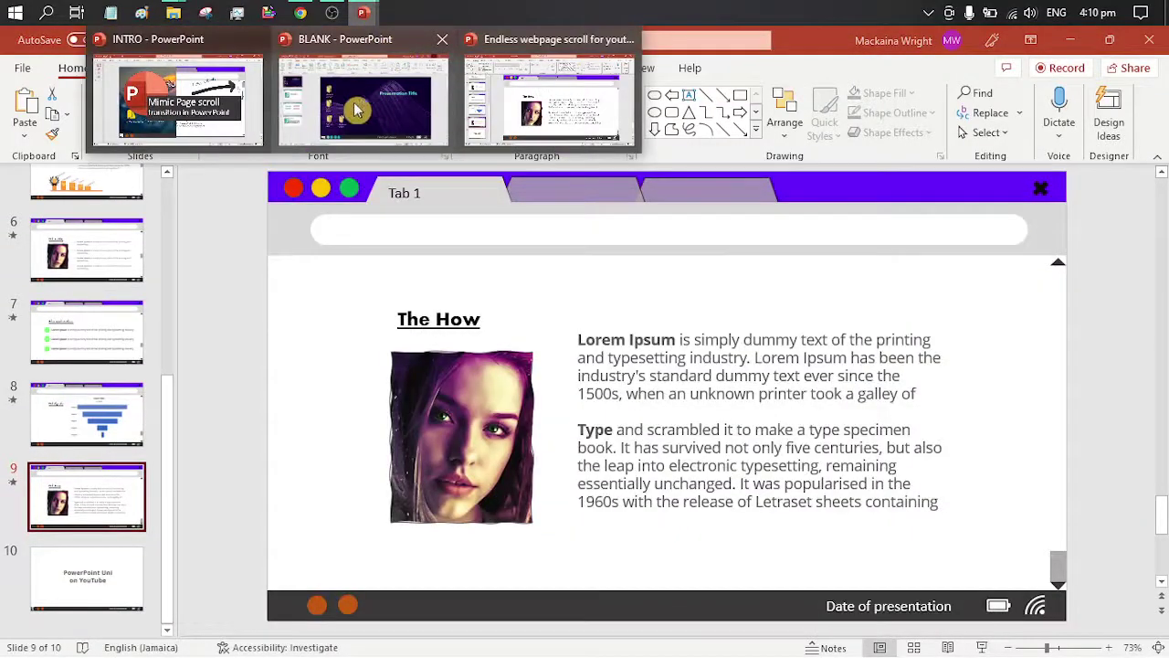
pyautogui.click(178, 102)
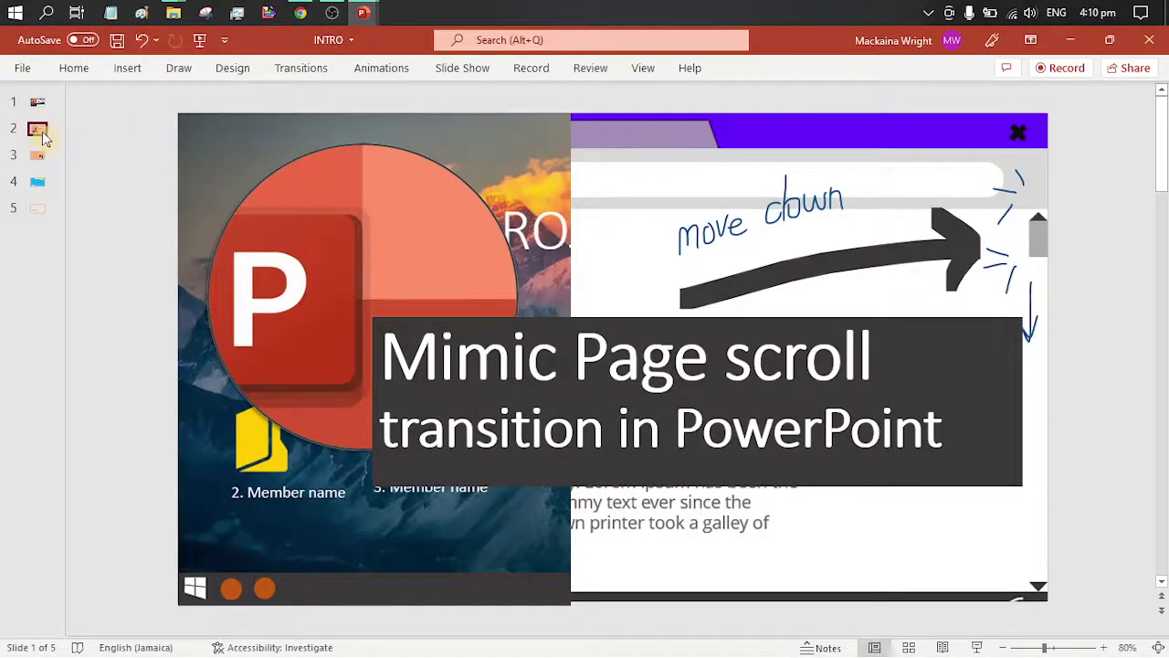
pyautogui.click(41, 132)
pyautogui.click(976, 646)
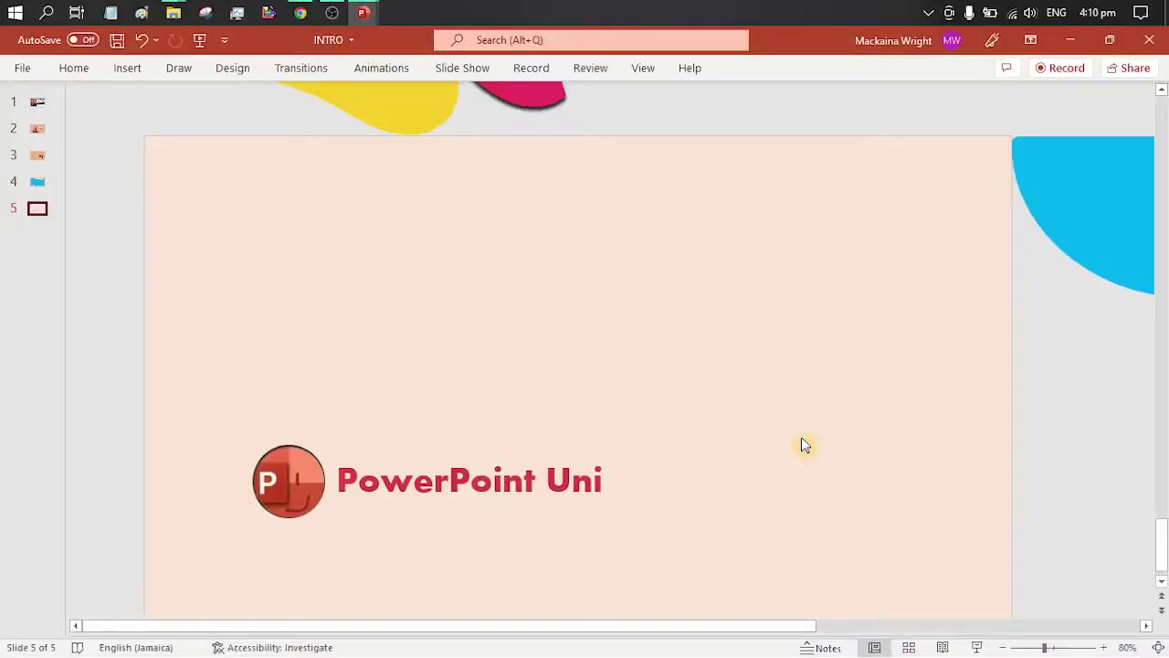
# Step: Minimize the INTRO and Endless webpage windows and bring up the BLANK presentation
pyautogui.click(1070, 40)
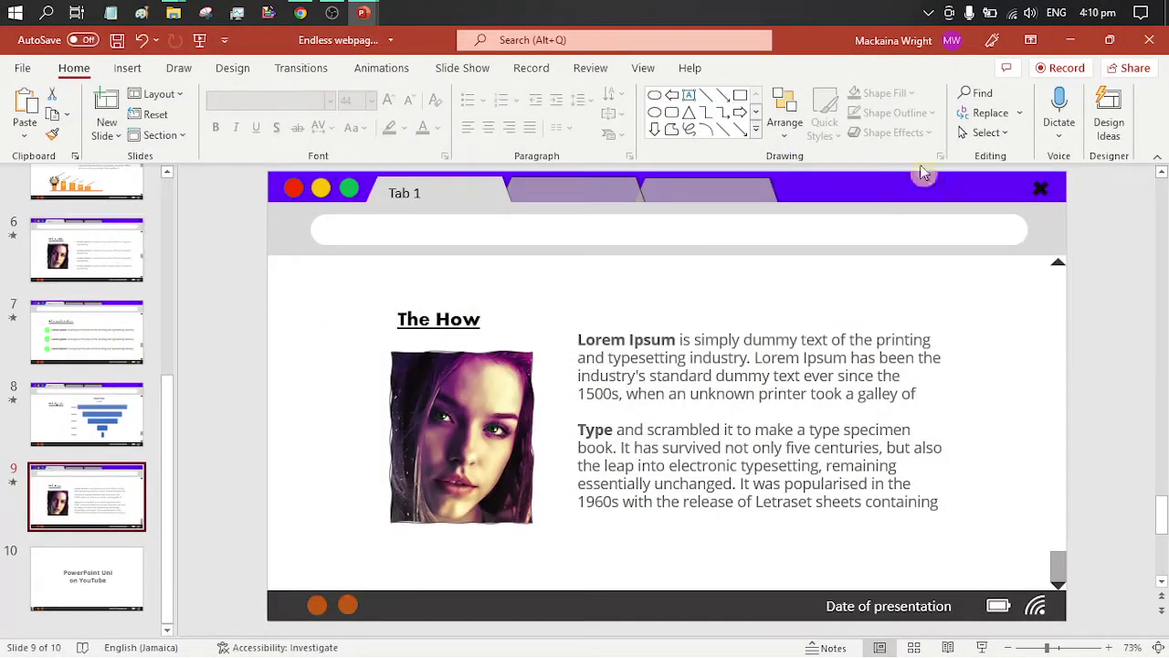
pyautogui.click(1070, 40)
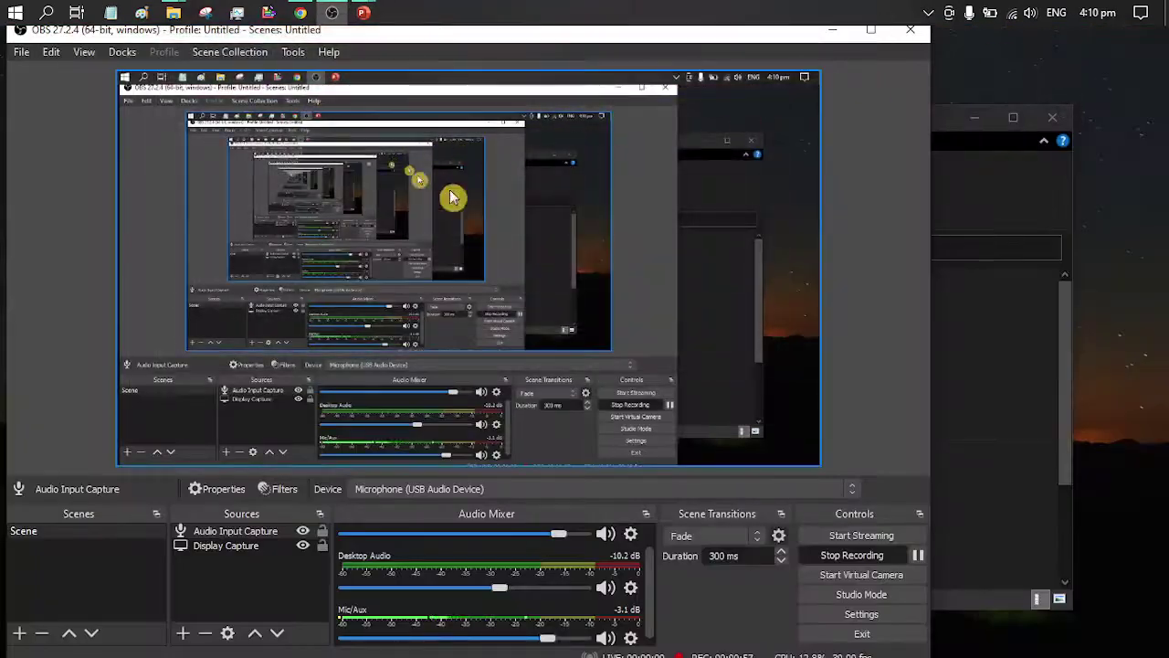
pyautogui.click(1035, 204)
pyautogui.moveTo(363, 12)
pyautogui.click(415, 116)
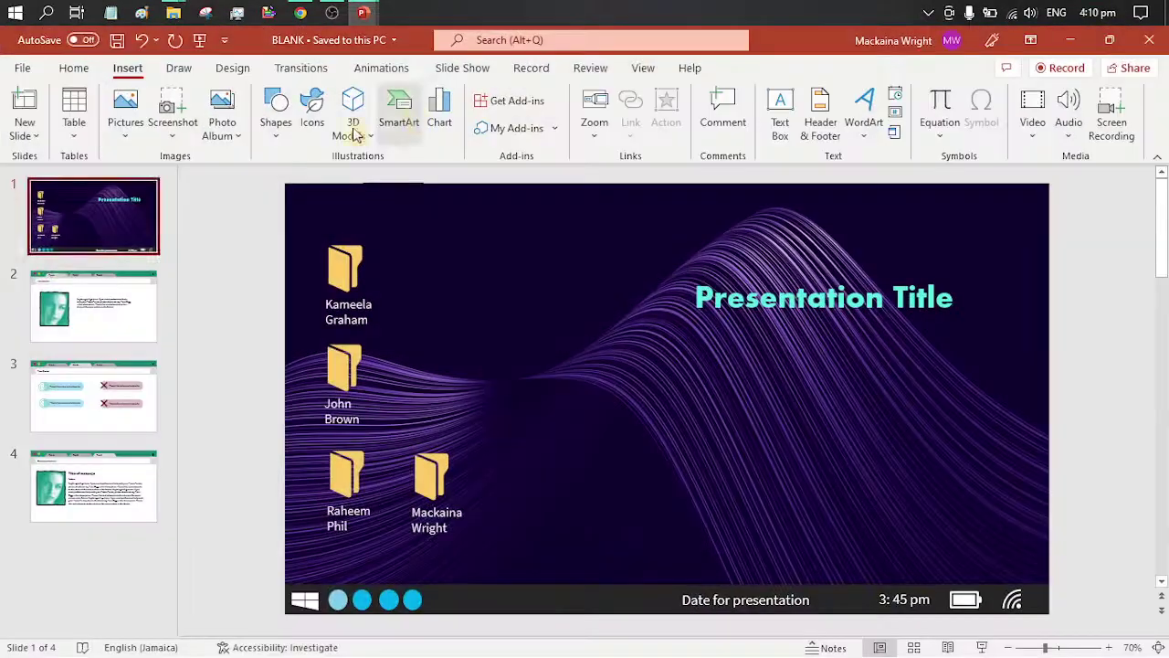
# Step: Browse the BLANK deck's four slides, finishing on slide 2, the Introduction slide
pyautogui.click(96, 309)
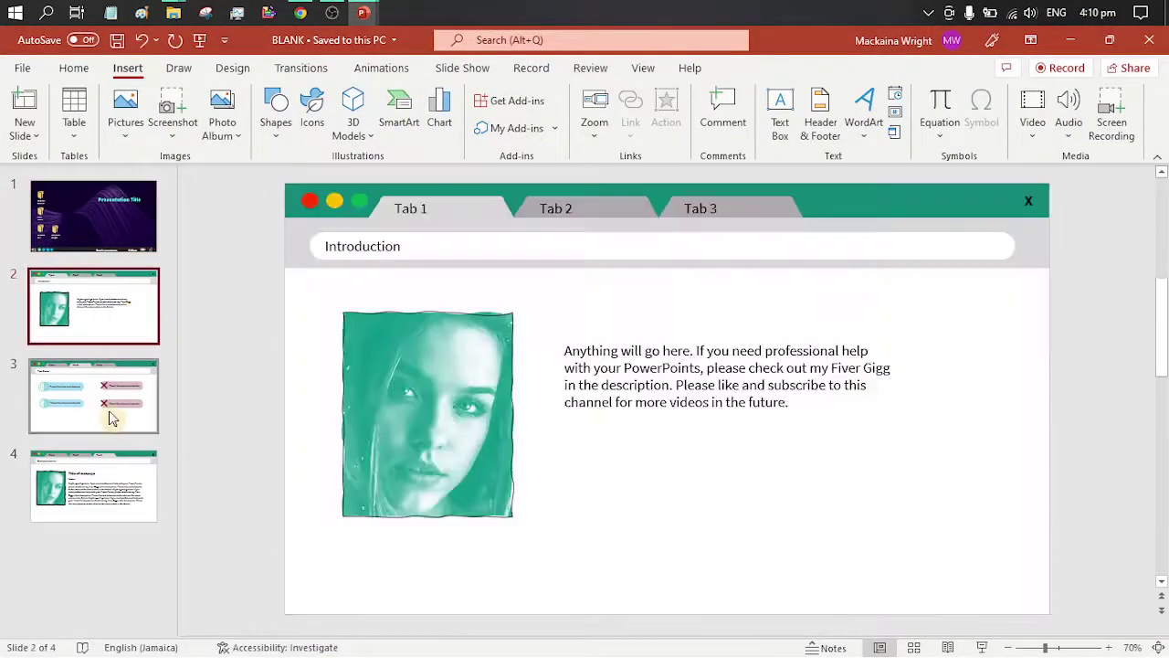
pyautogui.click(111, 413)
pyautogui.click(98, 502)
pyautogui.click(94, 301)
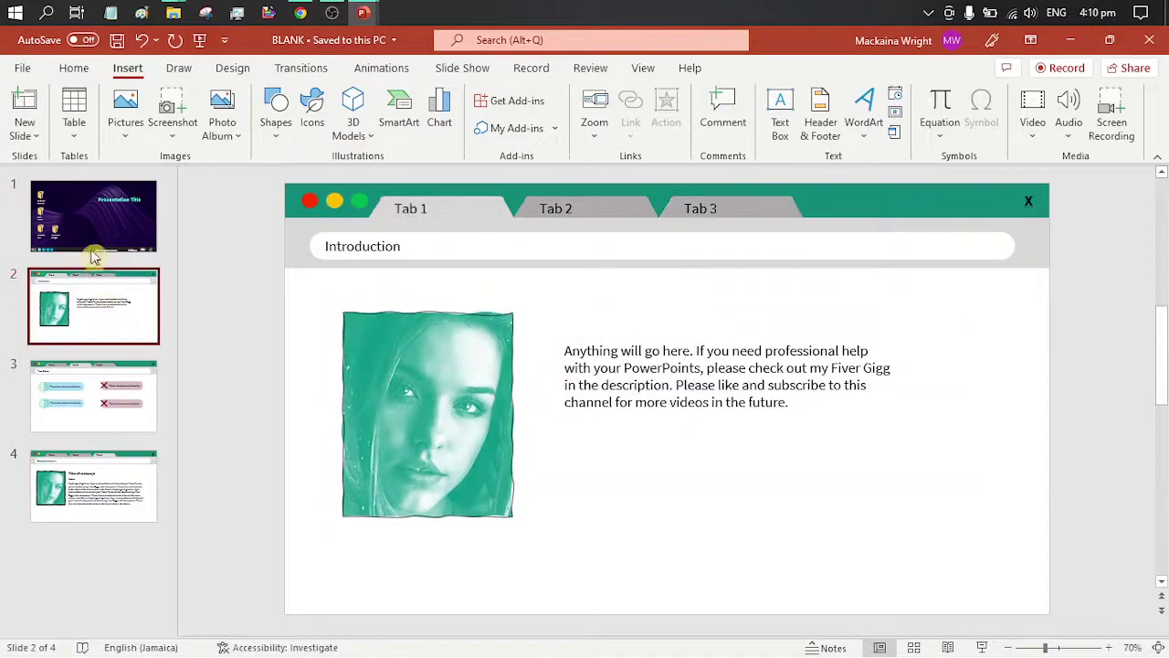
pyautogui.click(92, 232)
pyautogui.click(99, 330)
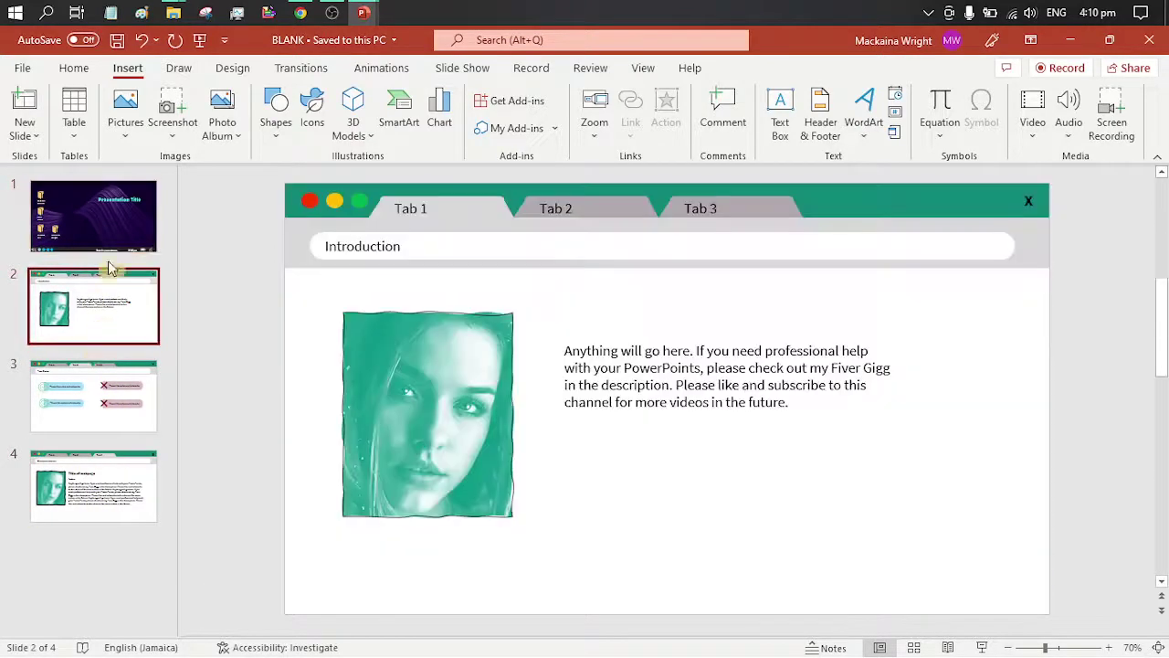
pyautogui.click(111, 245)
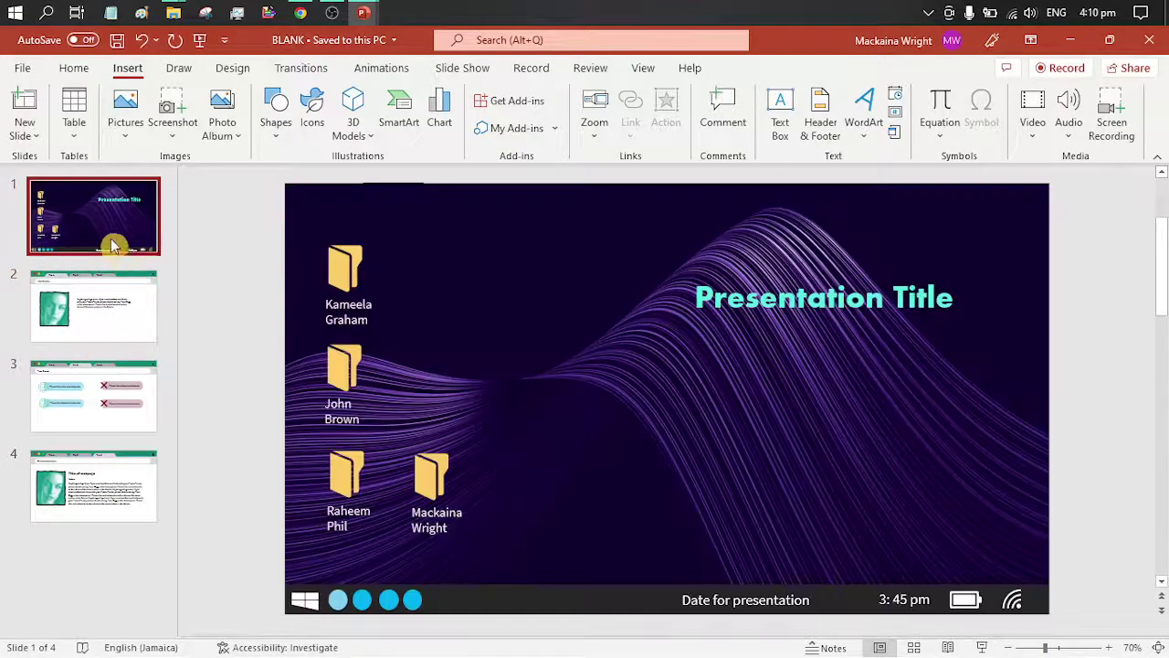
pyautogui.click(117, 408)
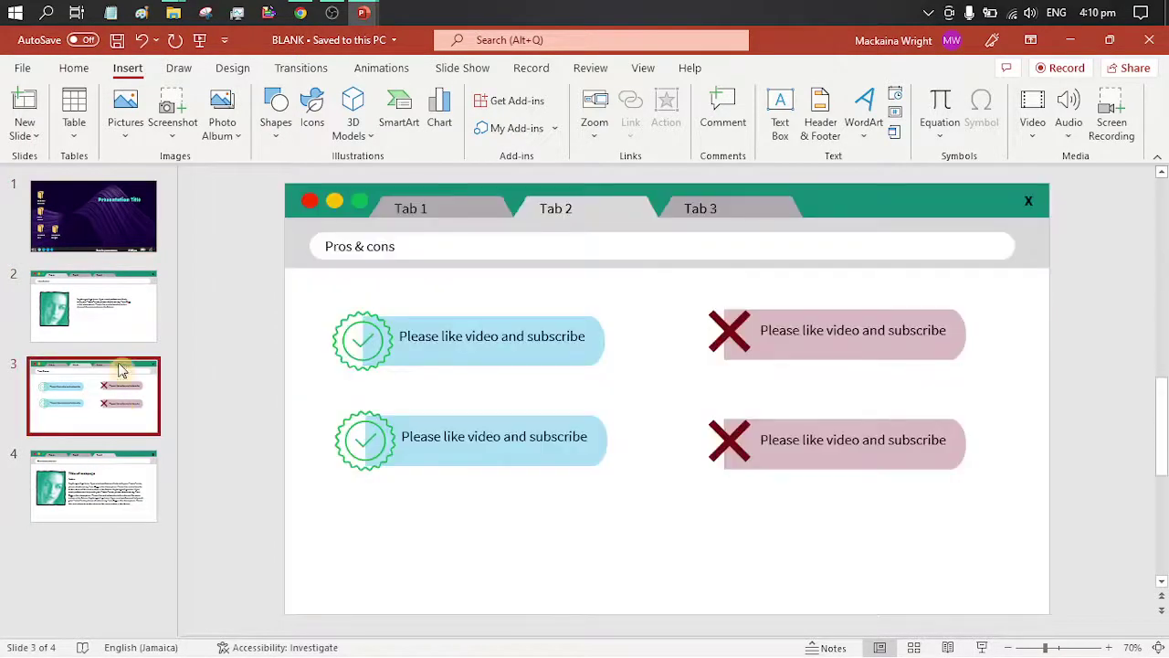
pyautogui.click(106, 492)
pyautogui.click(141, 313)
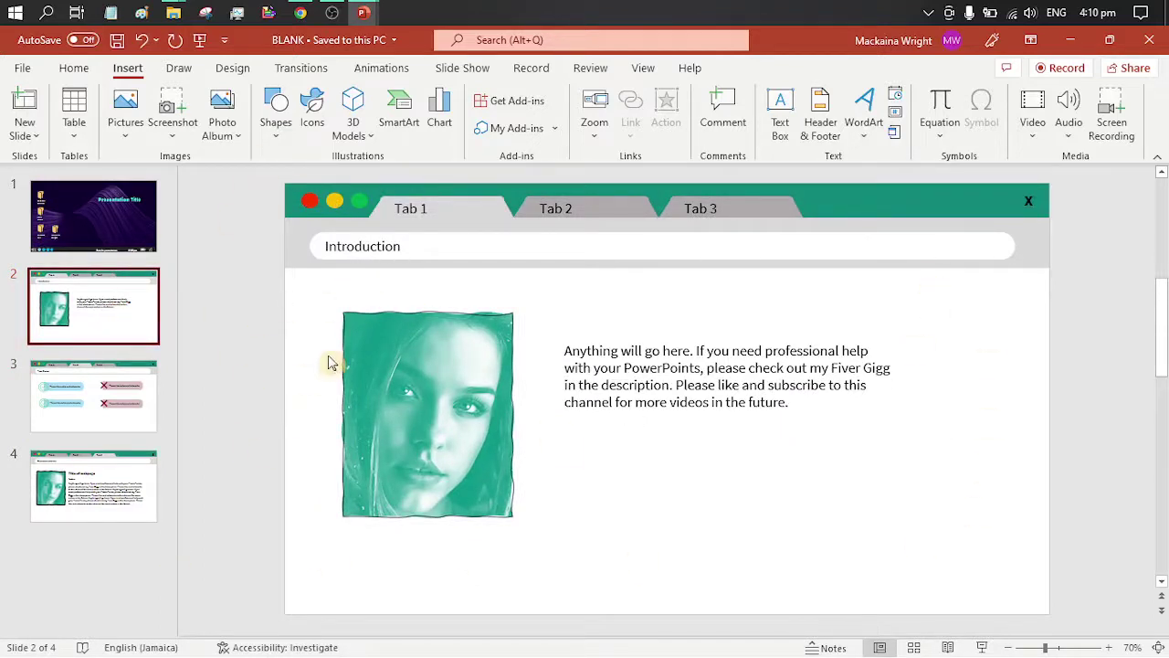
# Step: Delete the Tab 2 and Tab 3 shapes from the Introduction slide
pyautogui.click(600, 208)
pyautogui.press('Delete')
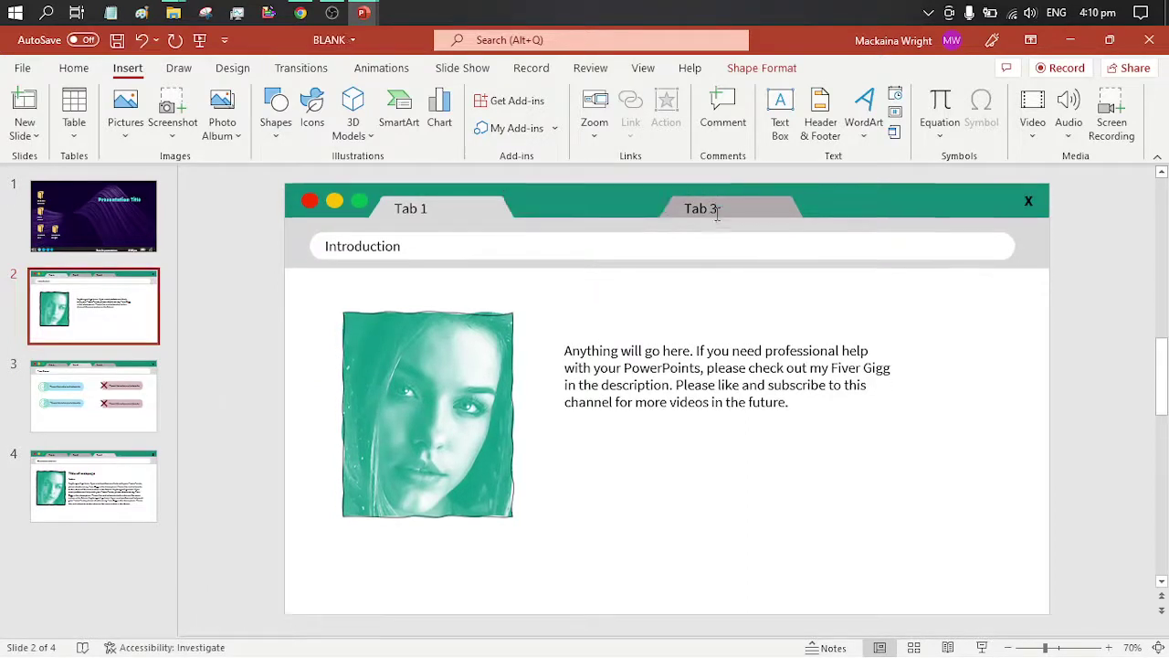
pyautogui.click(747, 208)
pyautogui.press('Delete')
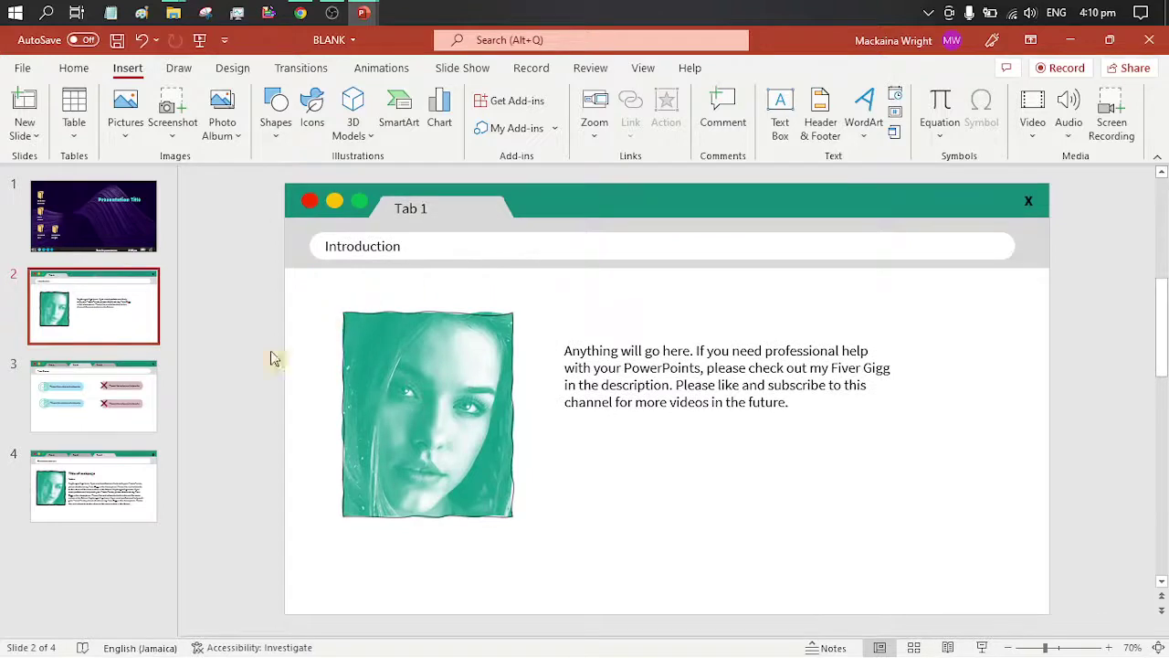
# Step: Duplicate slide 2, then delete the copy, returning to the four-slide deck
pyautogui.click(87, 415)
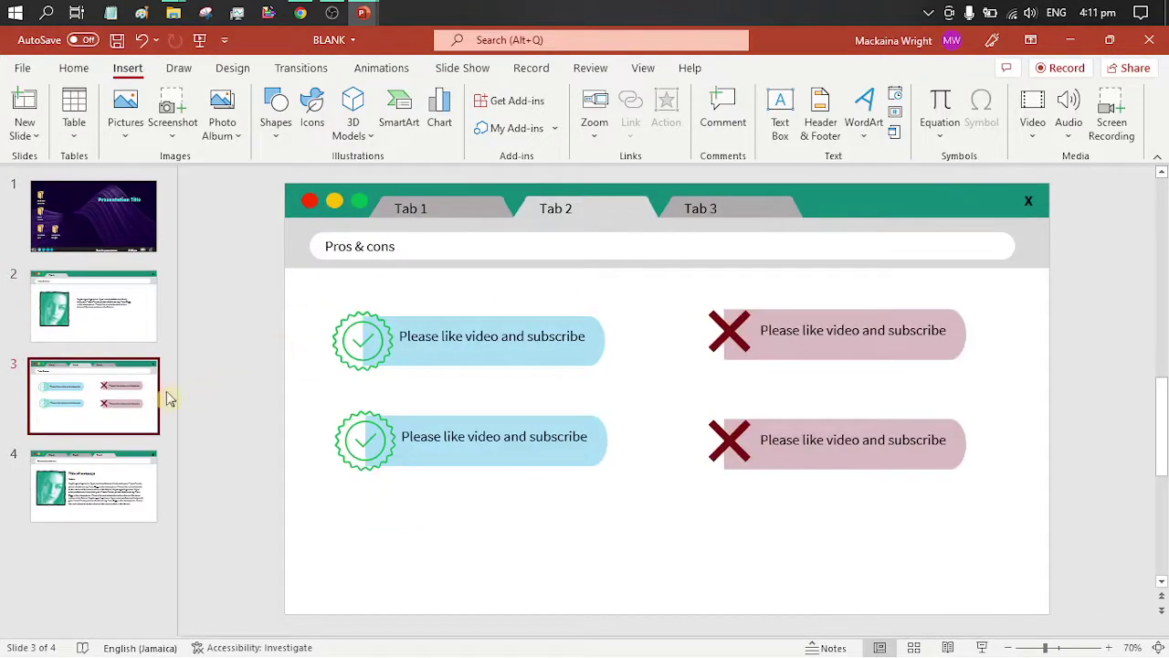
pyautogui.click(99, 318)
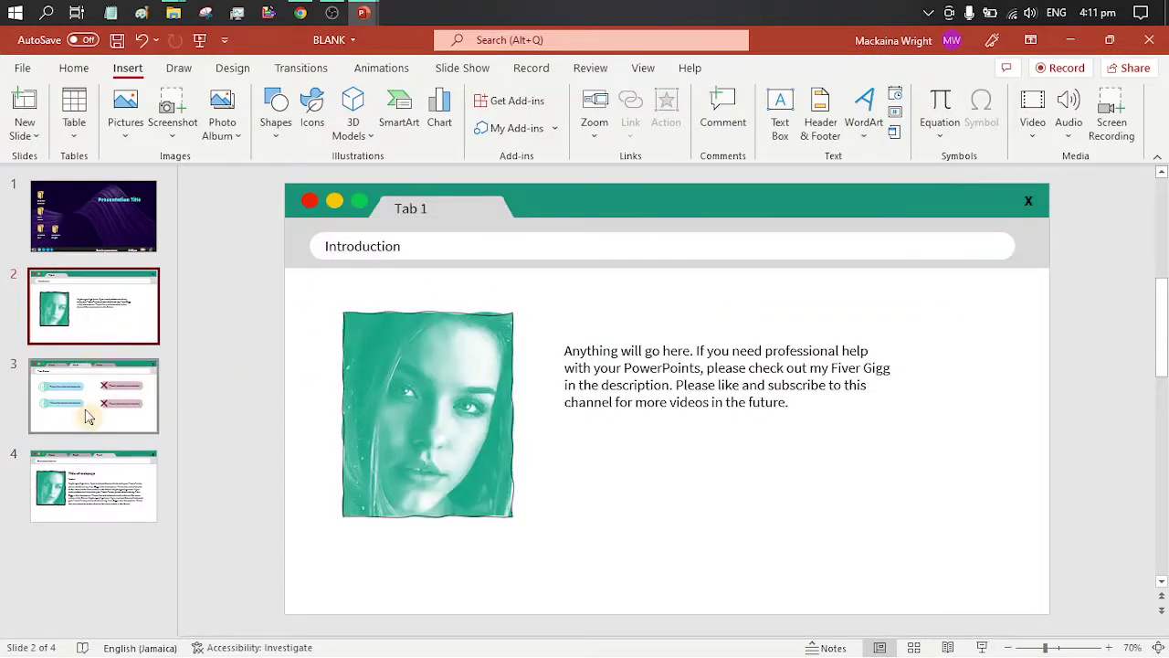
pyautogui.rightClick(116, 277)
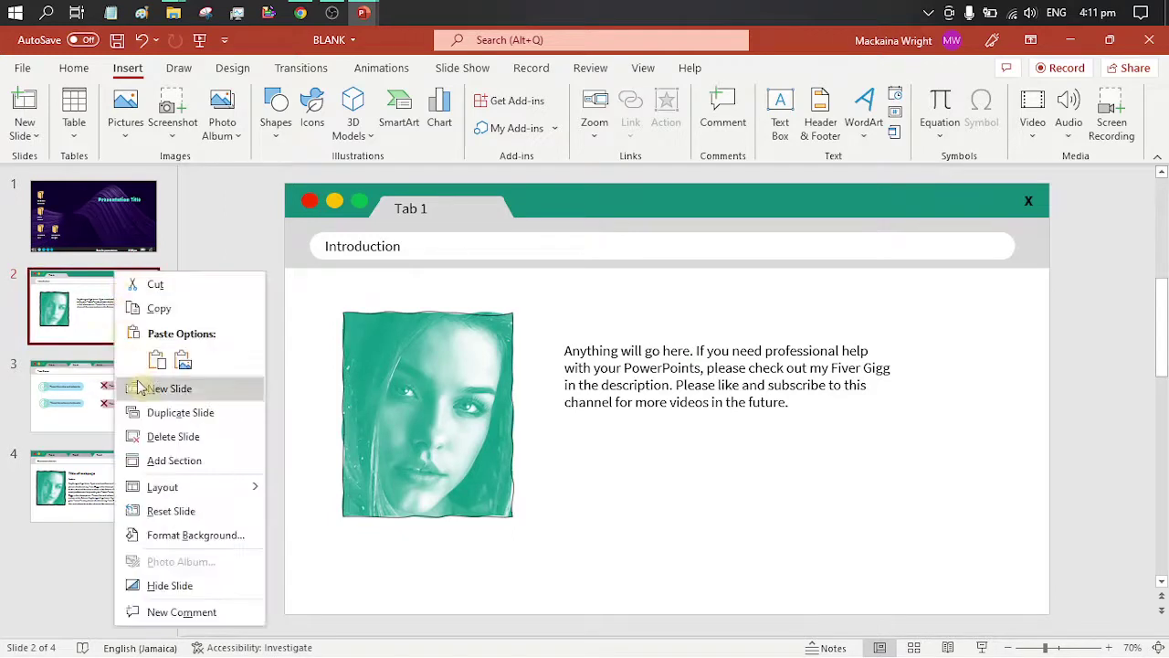
pyautogui.click(168, 414)
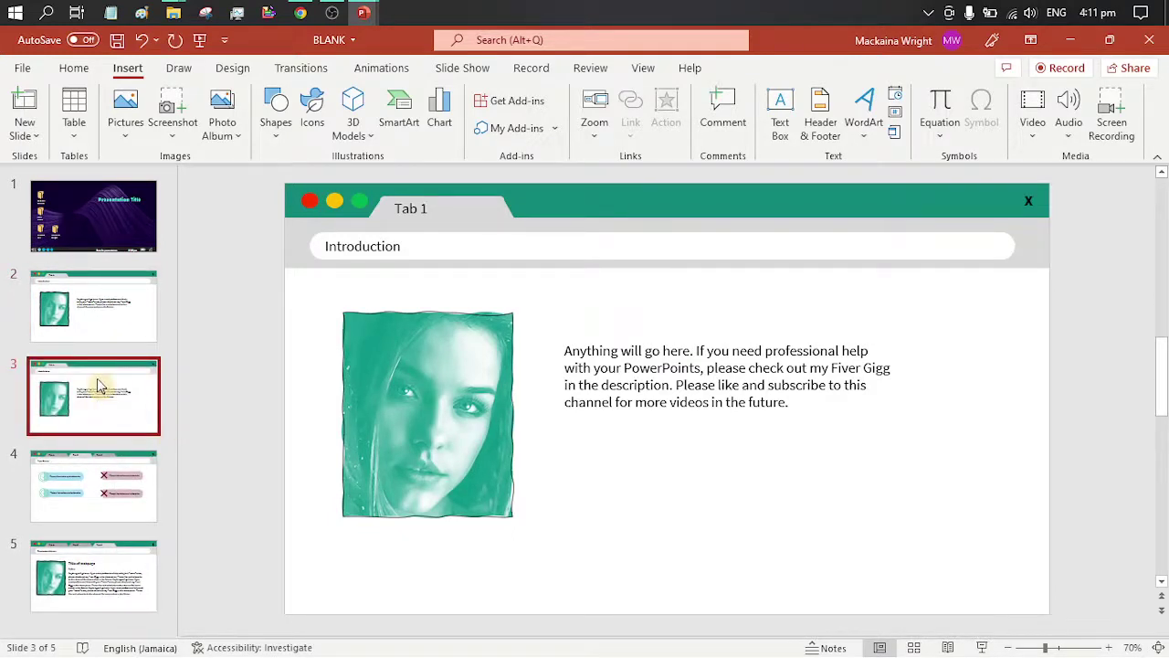
pyautogui.rightClick(101, 387)
pyautogui.click(148, 465)
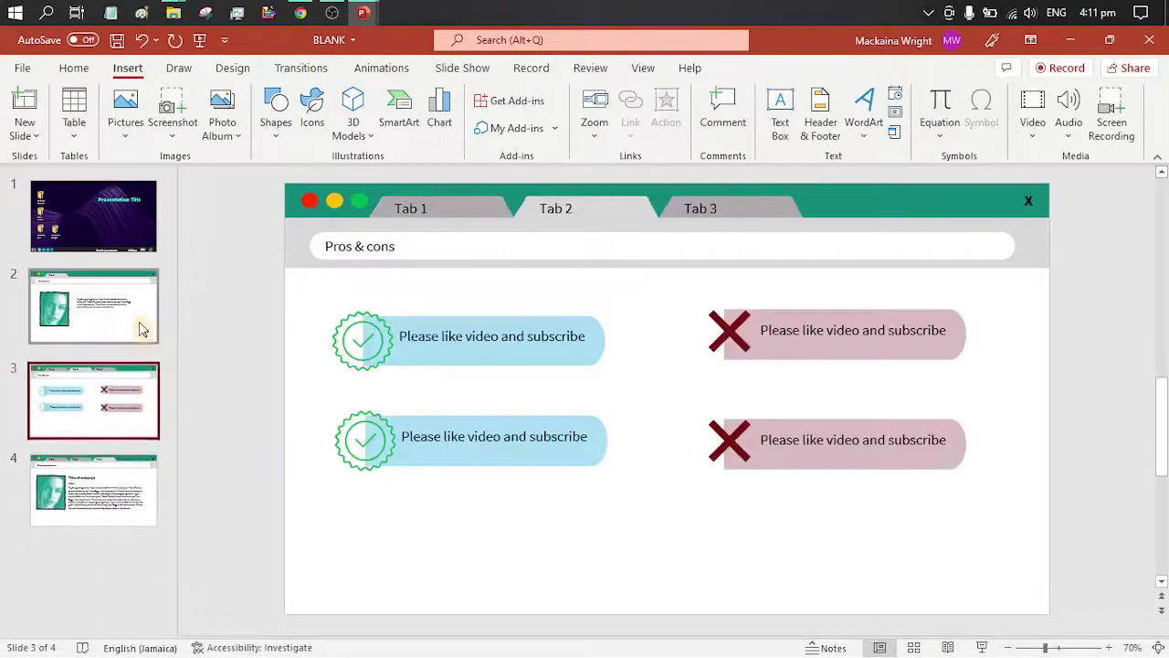
pyautogui.click(141, 329)
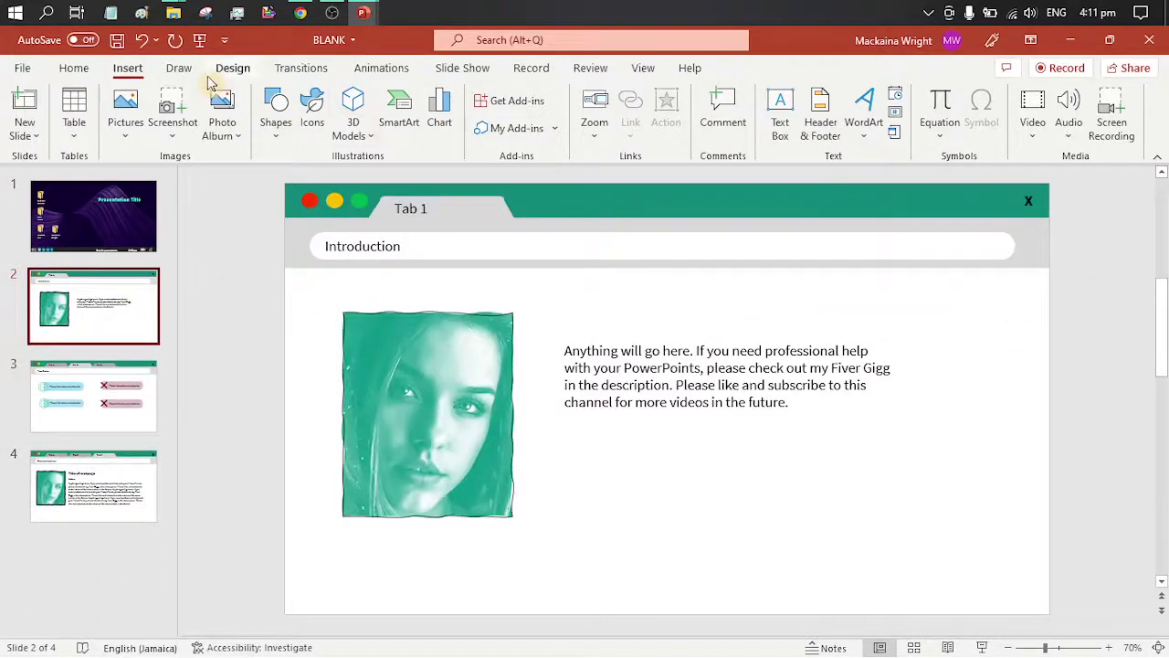
# Step: Draw a tall rectangle down the right edge of the browser content area
pyautogui.click(274, 114)
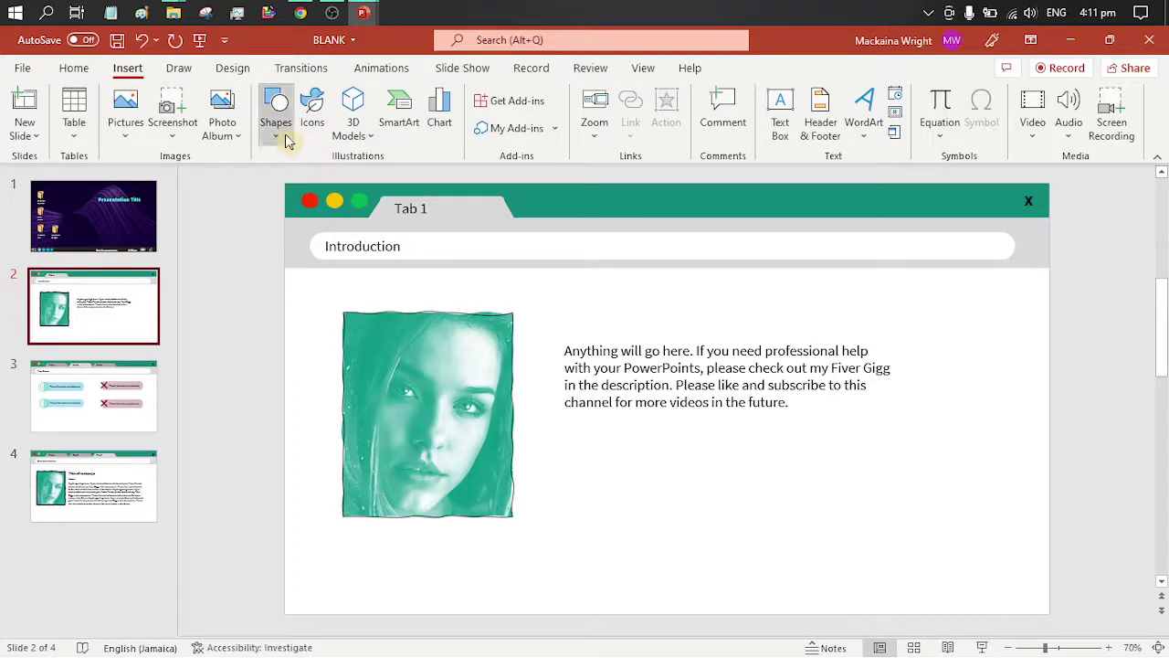
pyautogui.click(355, 182)
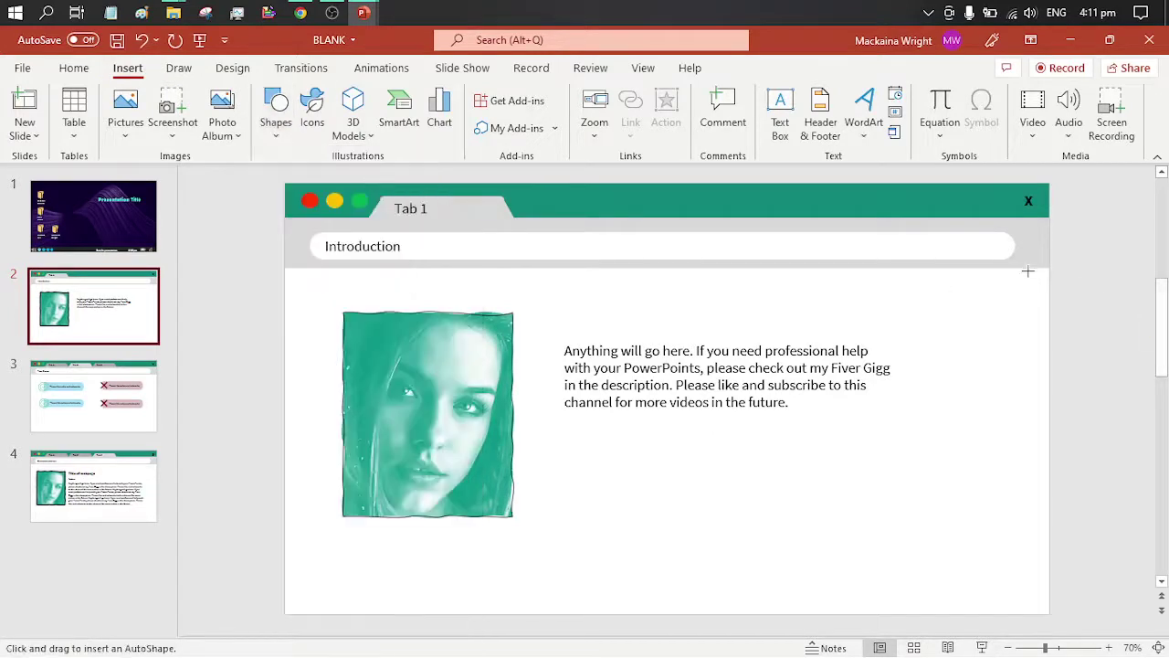
pyautogui.moveTo(1028, 271)
pyautogui.mouseDown()
pyautogui.moveTo(1059, 404)
pyautogui.moveTo(1038, 624)
pyautogui.moveTo(1048, 614)
pyautogui.mouseUp()
# Step: Remove the bar's outline and fill it light grey
pyautogui.click(452, 114)
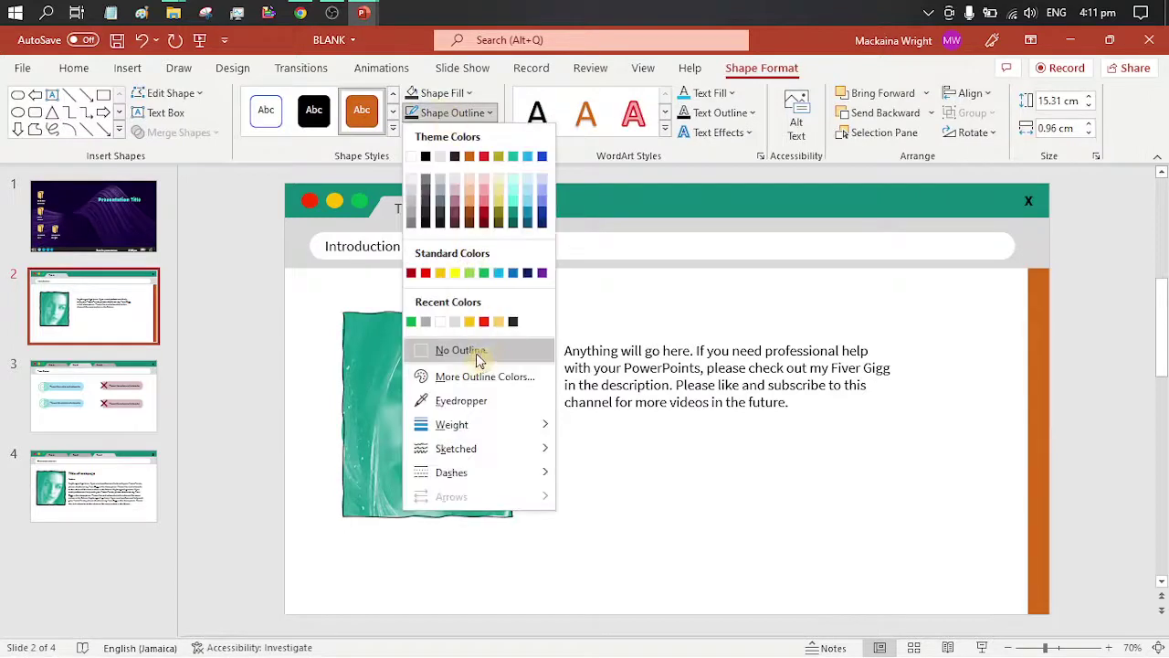
pyautogui.click(474, 351)
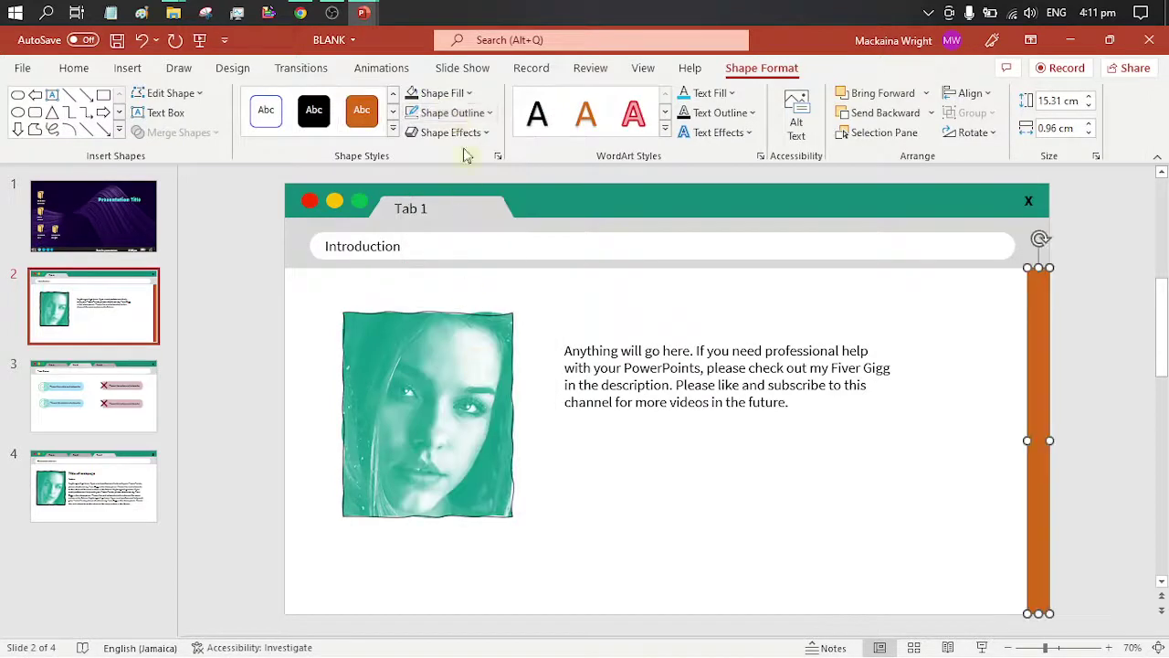
pyautogui.click(468, 95)
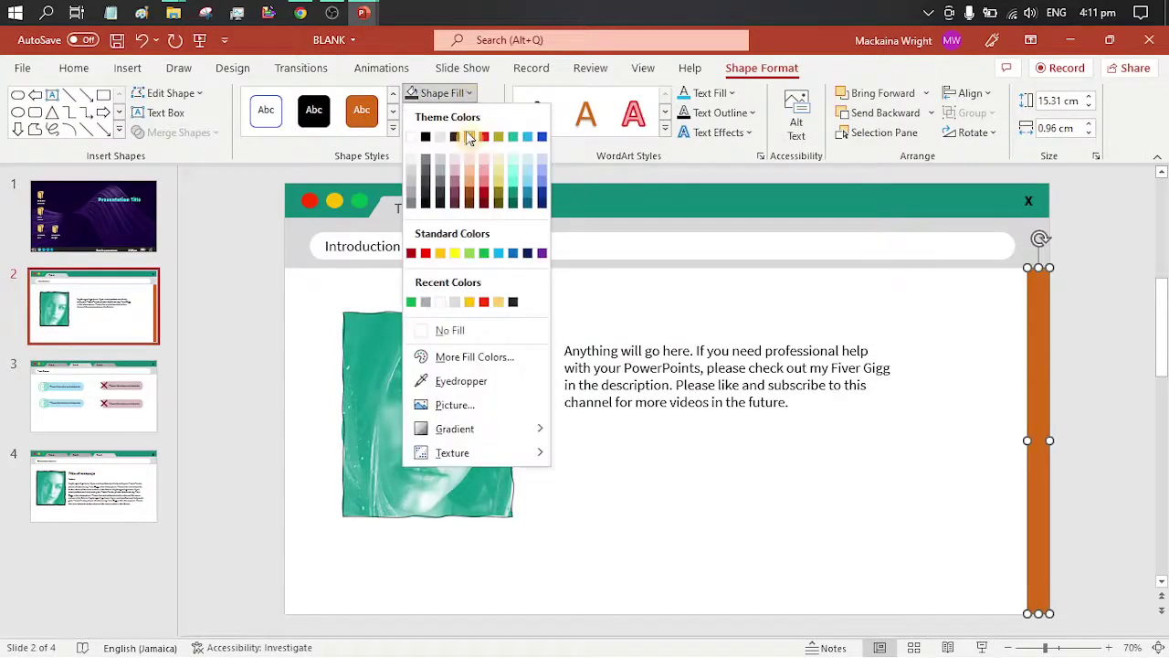
pyautogui.click(416, 177)
# Step: Draw a small triangle at the top of the scroll track and nudge it into line
pyautogui.click(1133, 290)
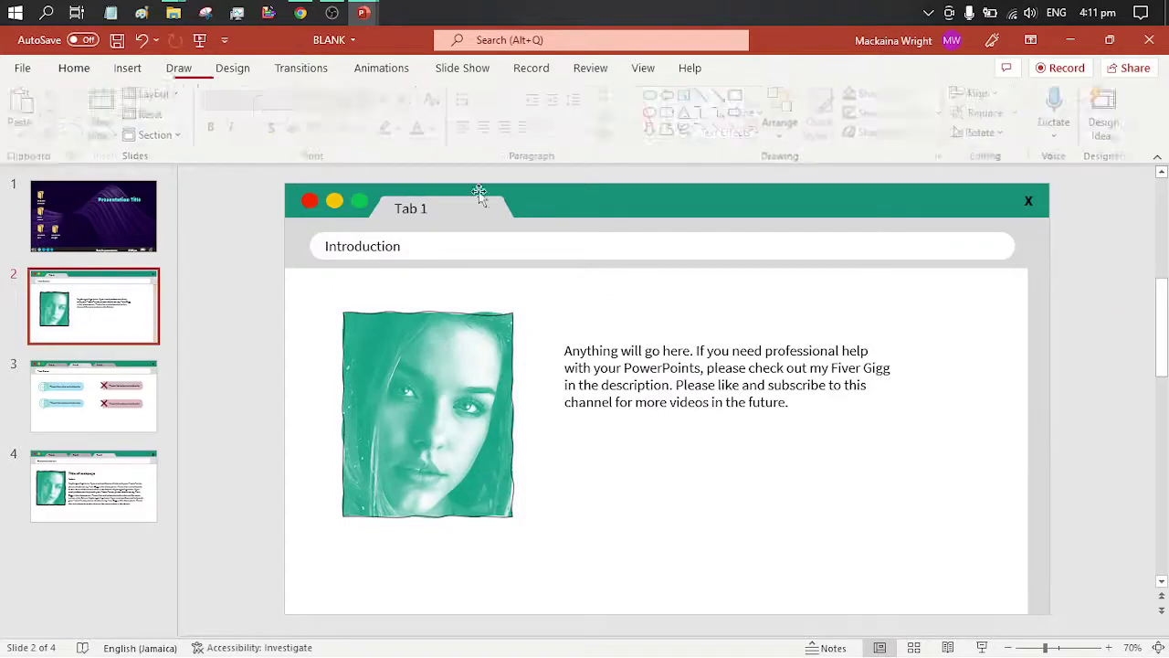
pyautogui.click(132, 71)
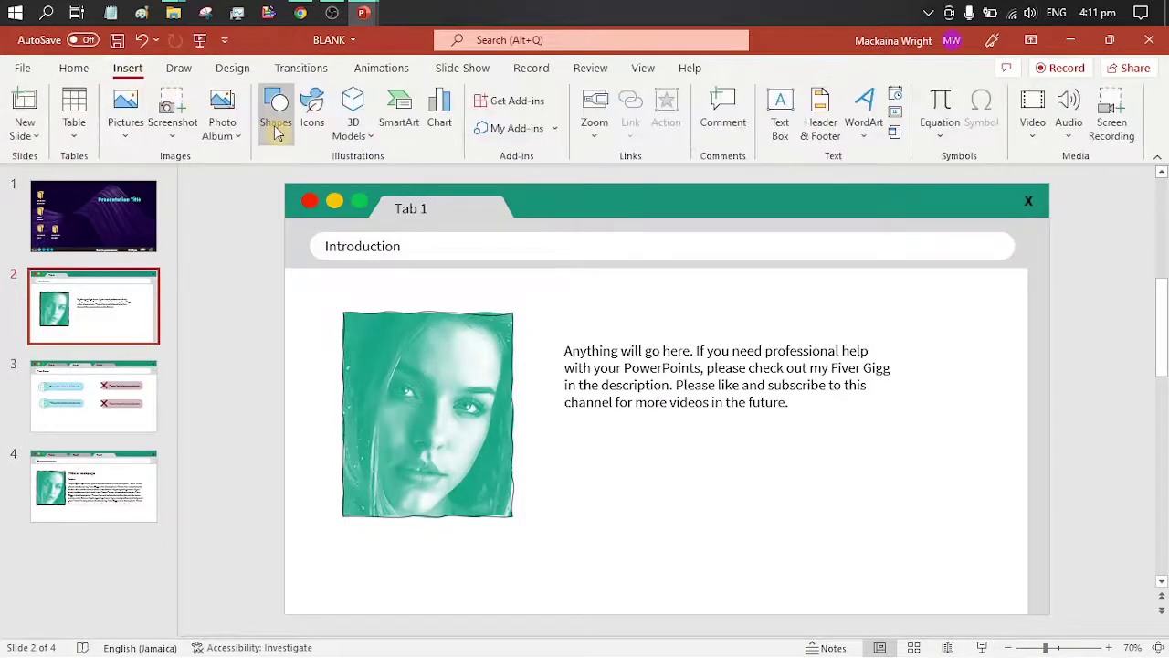
pyautogui.click(274, 111)
pyautogui.click(405, 183)
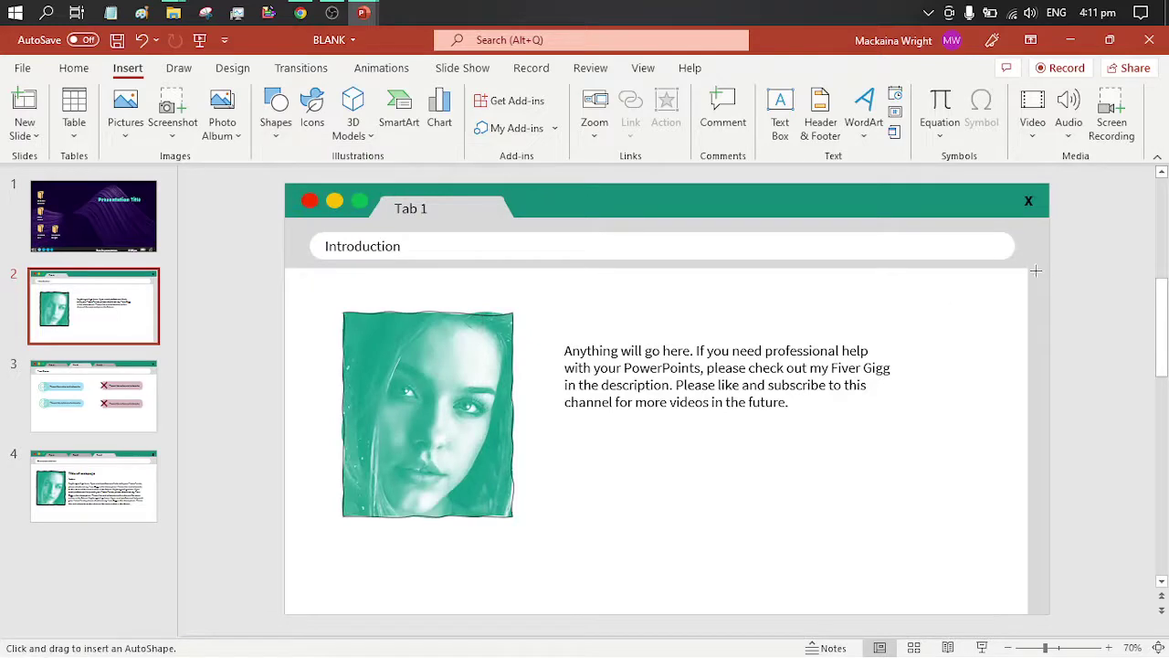
pyautogui.moveTo(1064, 283); pyautogui.dragTo(1056, 274)
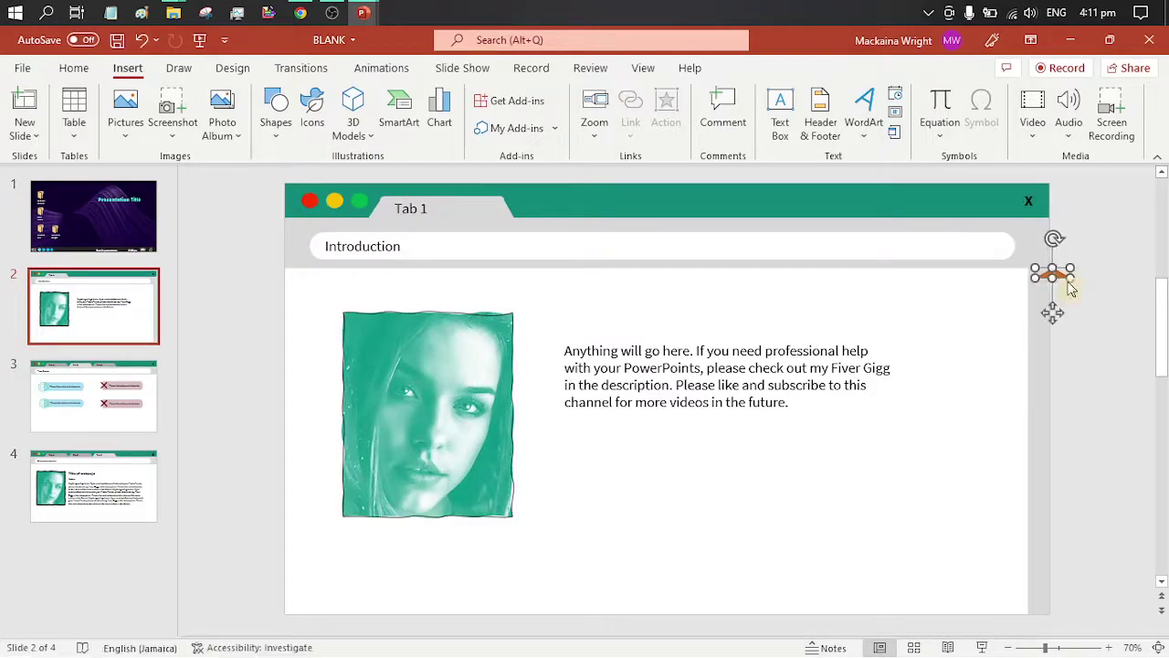
pyautogui.click(1069, 276)
pyautogui.click(1060, 274)
pyautogui.click(762, 68)
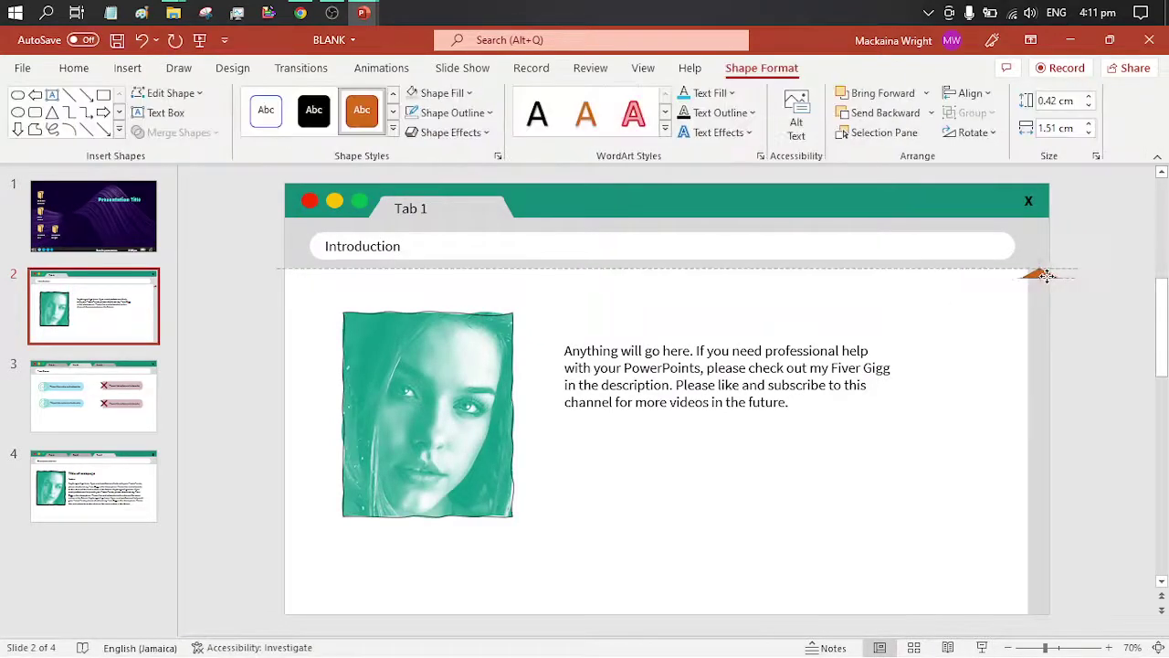
pyautogui.press('Left')
pyautogui.press('Left')
pyautogui.press('Left')
pyautogui.press('Left')
pyautogui.press('Left')
# Step: Give the triangle no outline and a dark grey fill, and copy it to the track bottom
pyautogui.click(444, 113)
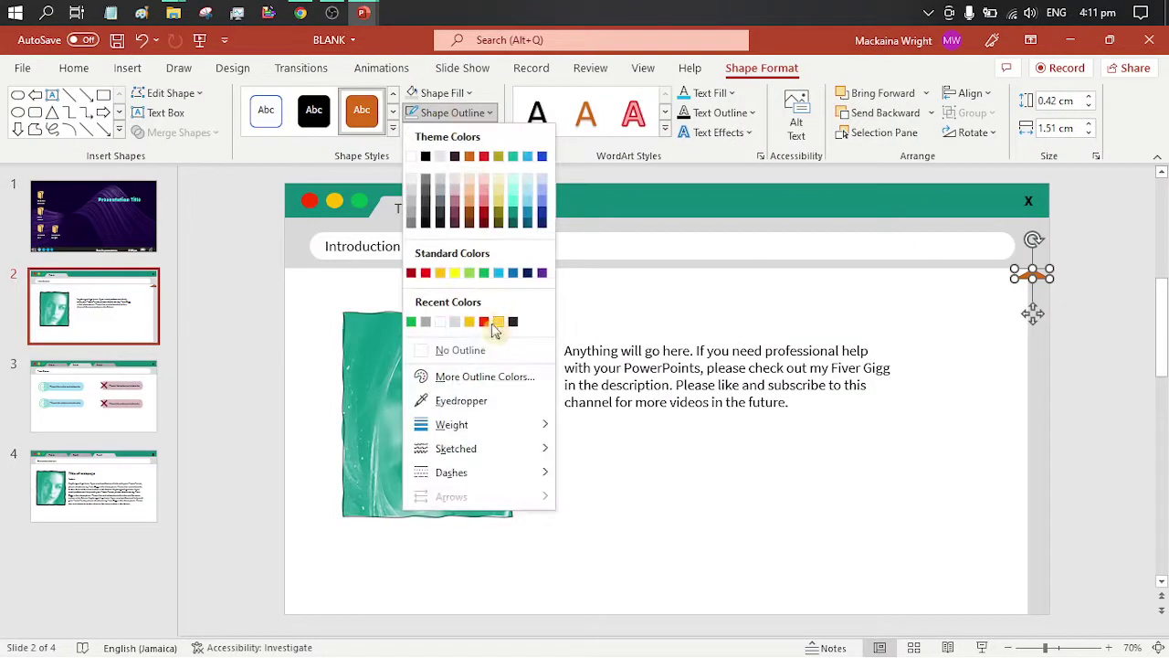
pyautogui.click(456, 347)
pyautogui.click(447, 92)
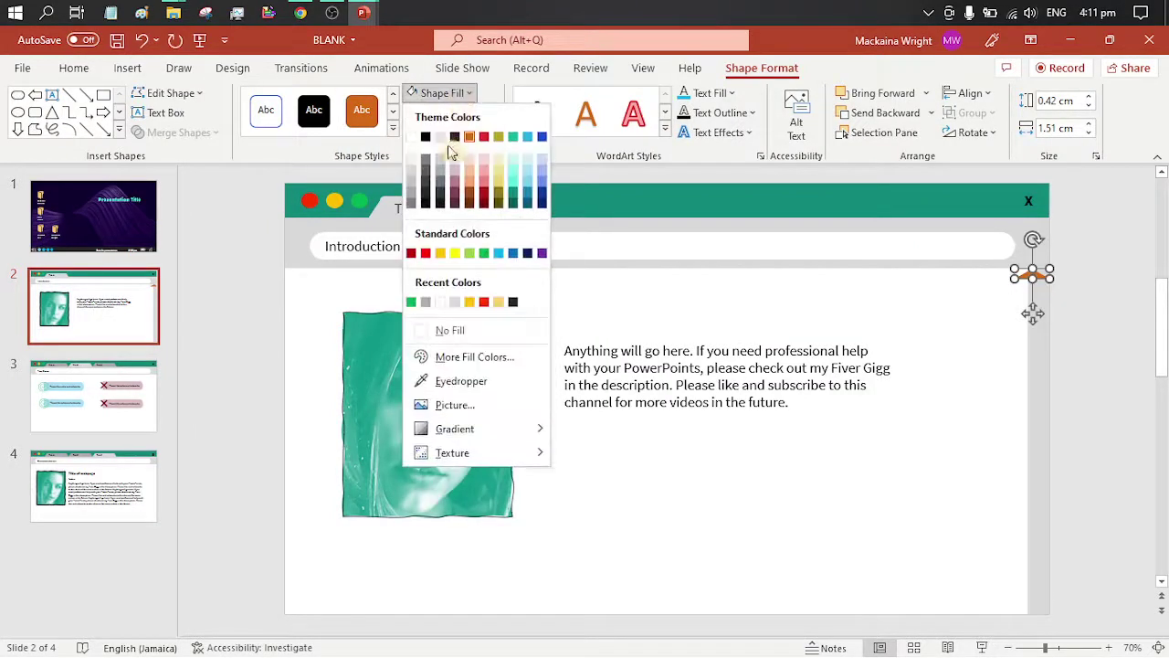
pyautogui.click(425, 188)
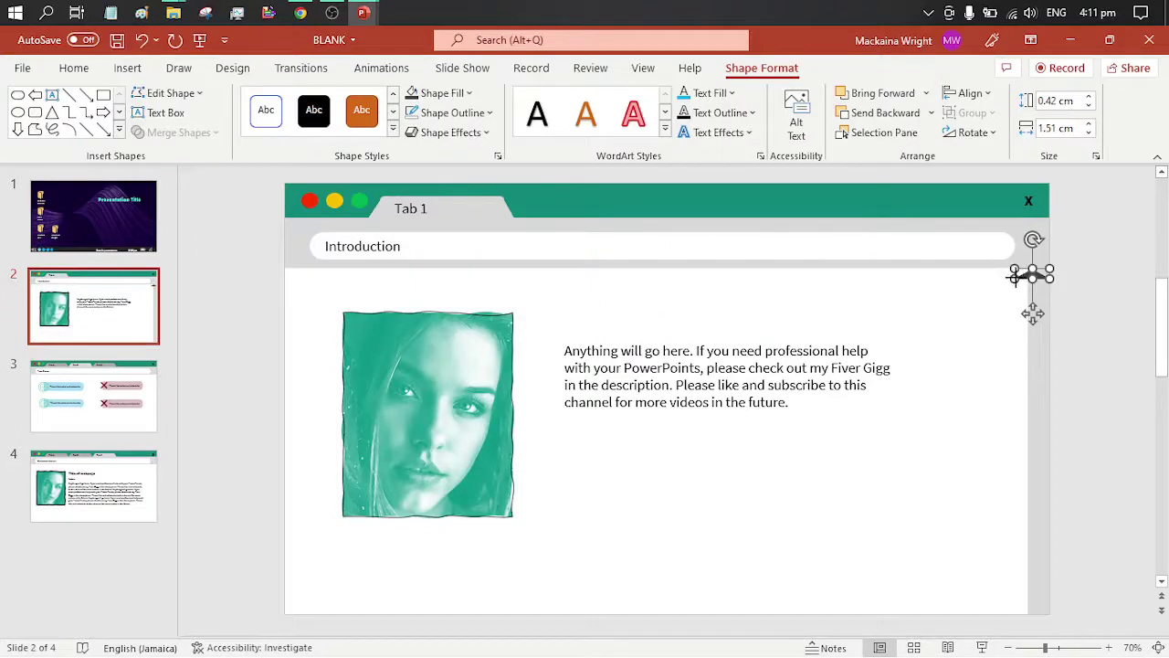
pyautogui.moveTo(1016, 279); pyautogui.dragTo(1016, 595)
# Step: Check the downward arrow positioned at the bottom of the scroll track
pyautogui.click(1083, 282)
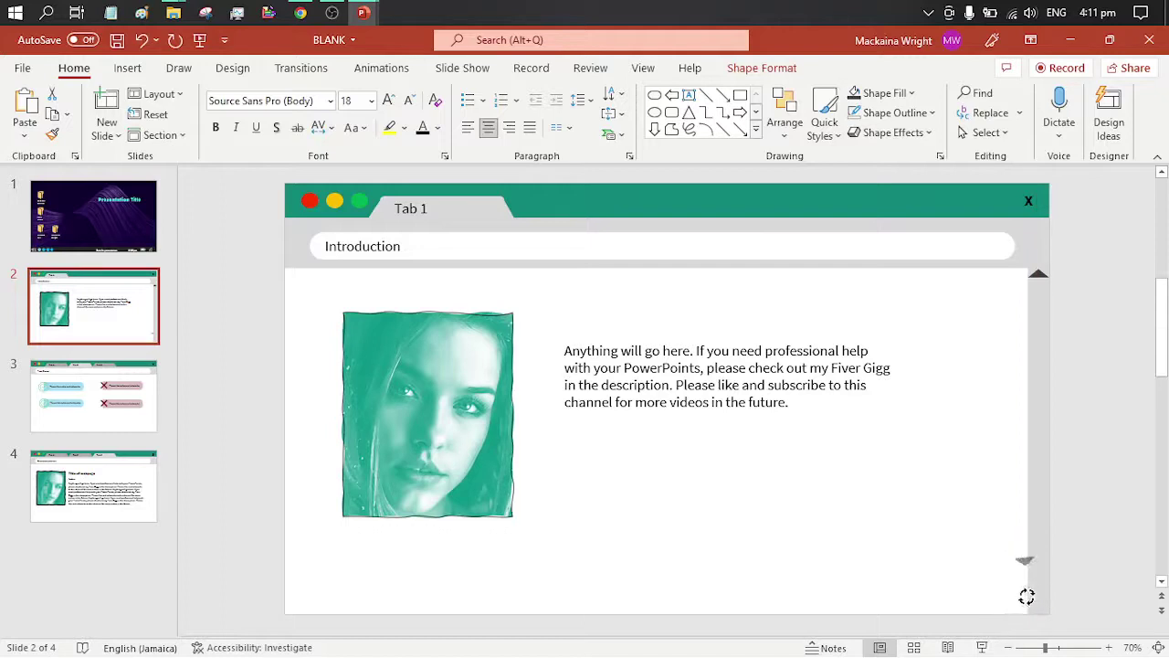
pyautogui.click(1086, 542)
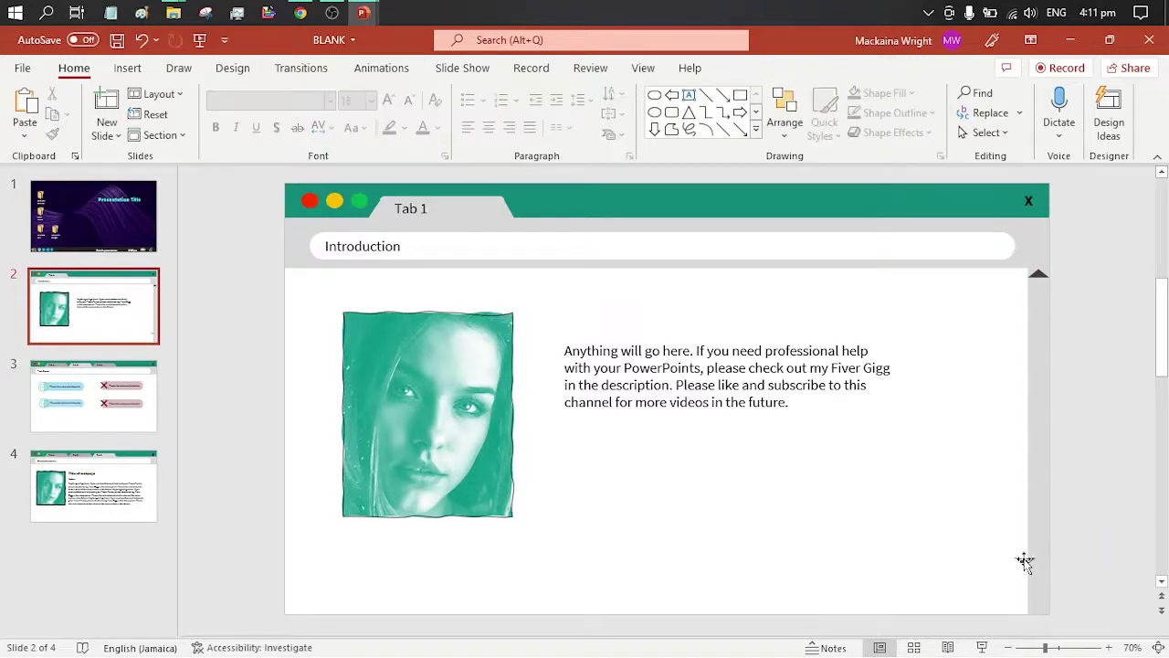
pyautogui.click(1034, 575)
pyautogui.click(1038, 605)
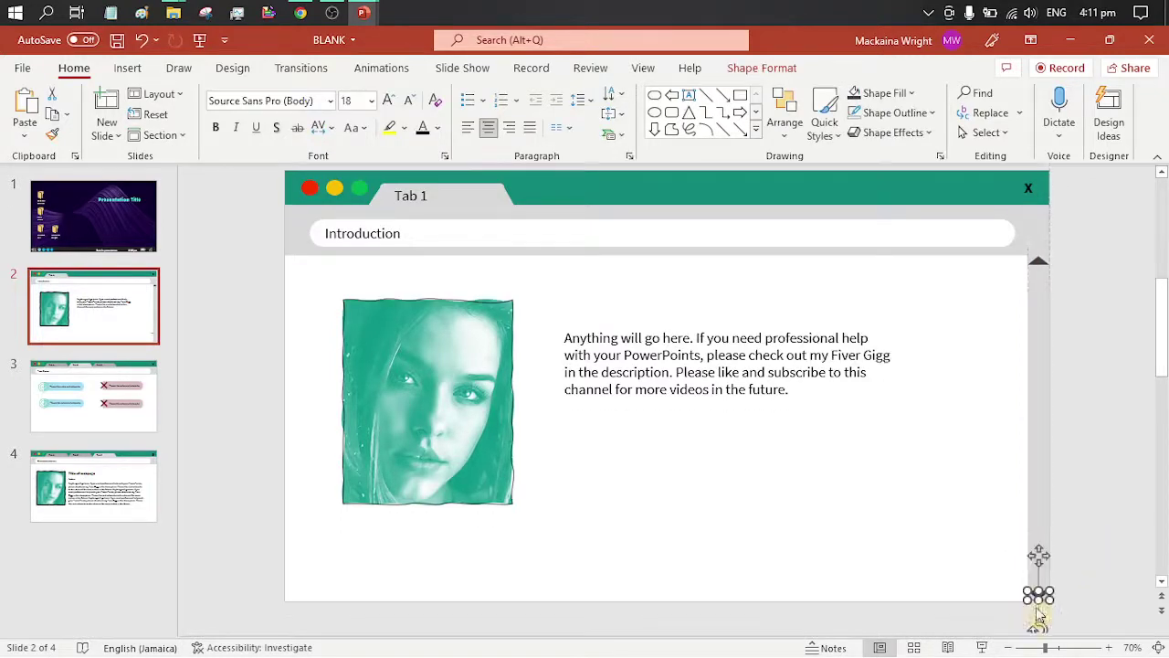
pyautogui.click(988, 345)
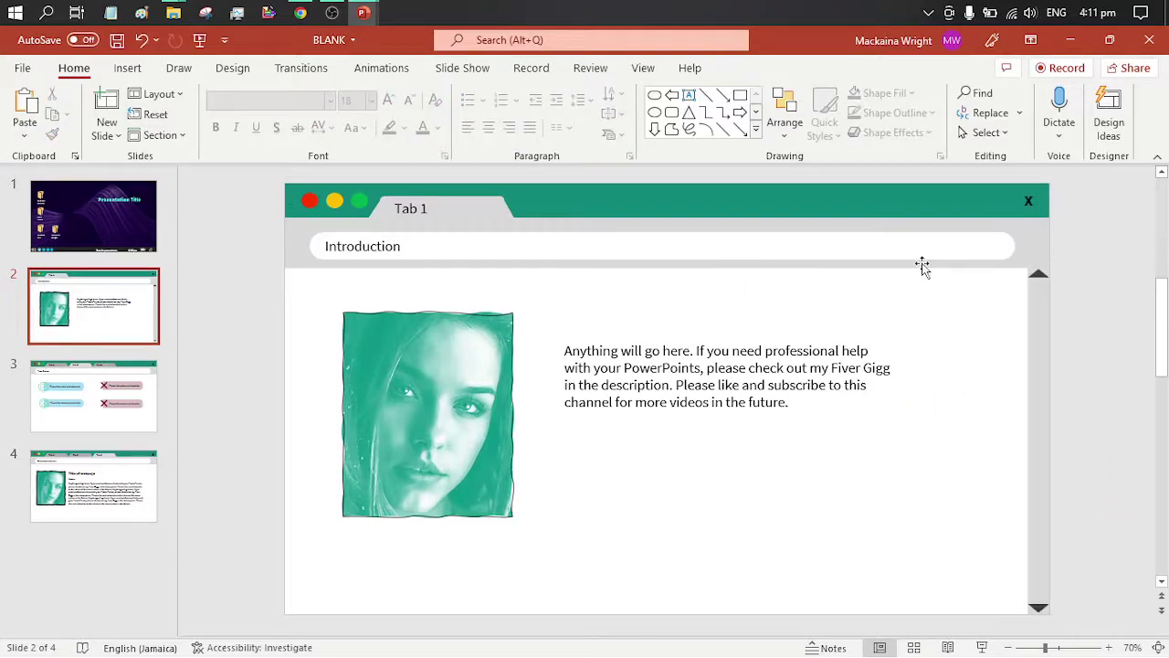
pyautogui.click(127, 68)
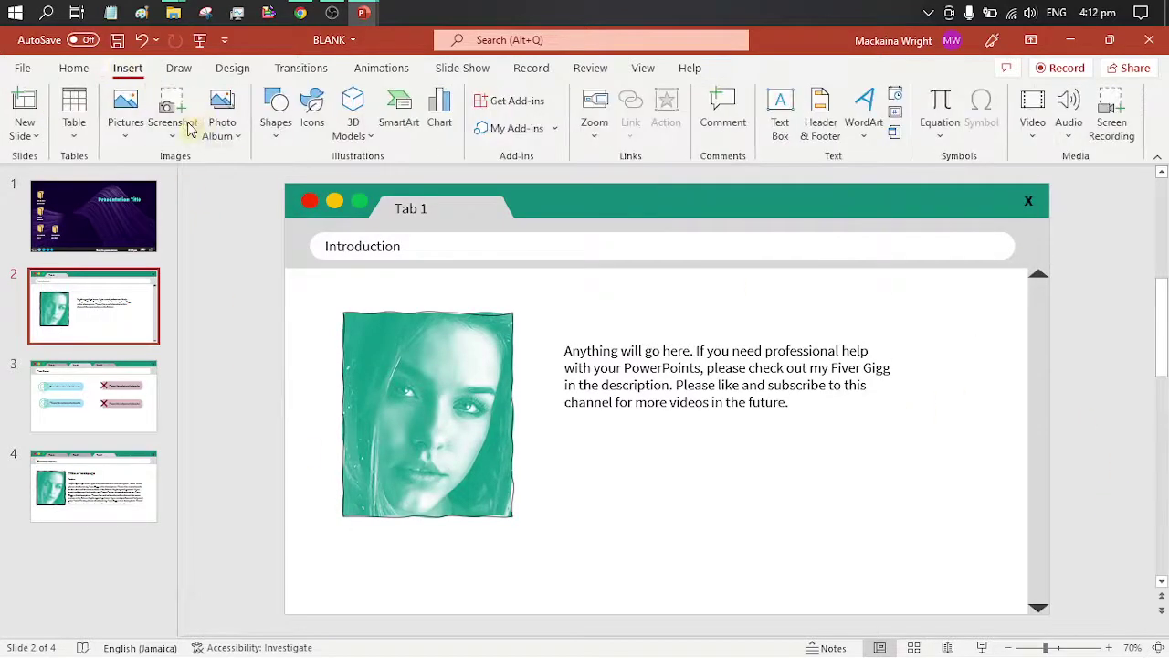
# Step: Draw a short rectangle under the up arrow with no outline and grey fill as the thumb
pyautogui.click(275, 117)
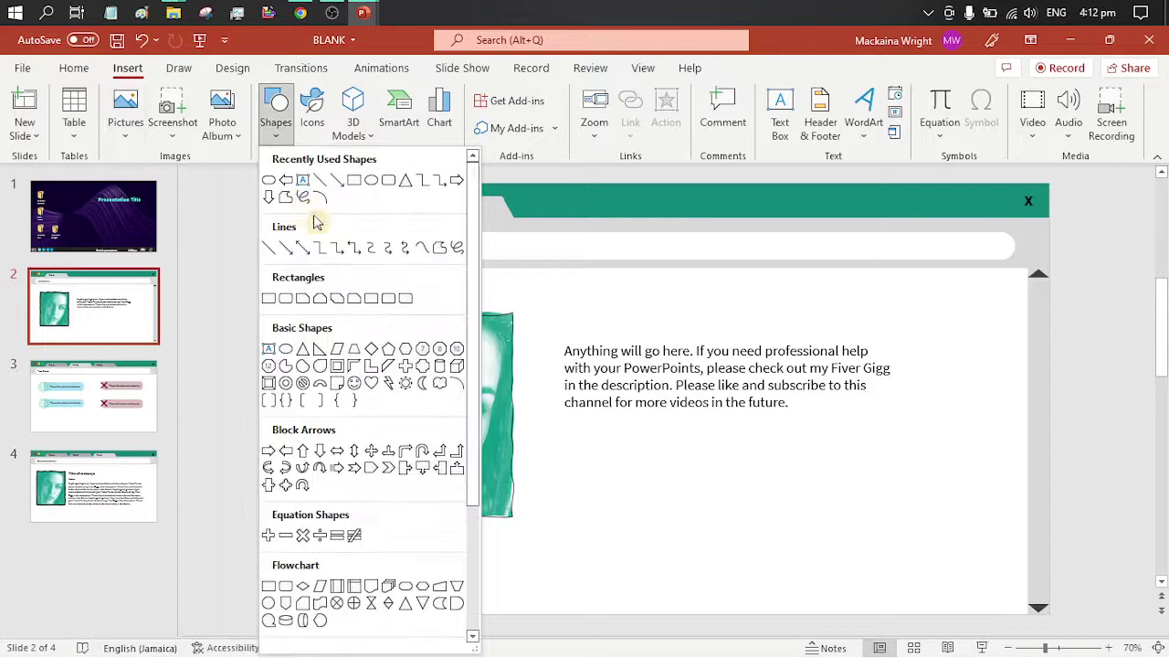
pyautogui.click(356, 182)
pyautogui.moveTo(1027, 280); pyautogui.dragTo(1050, 327)
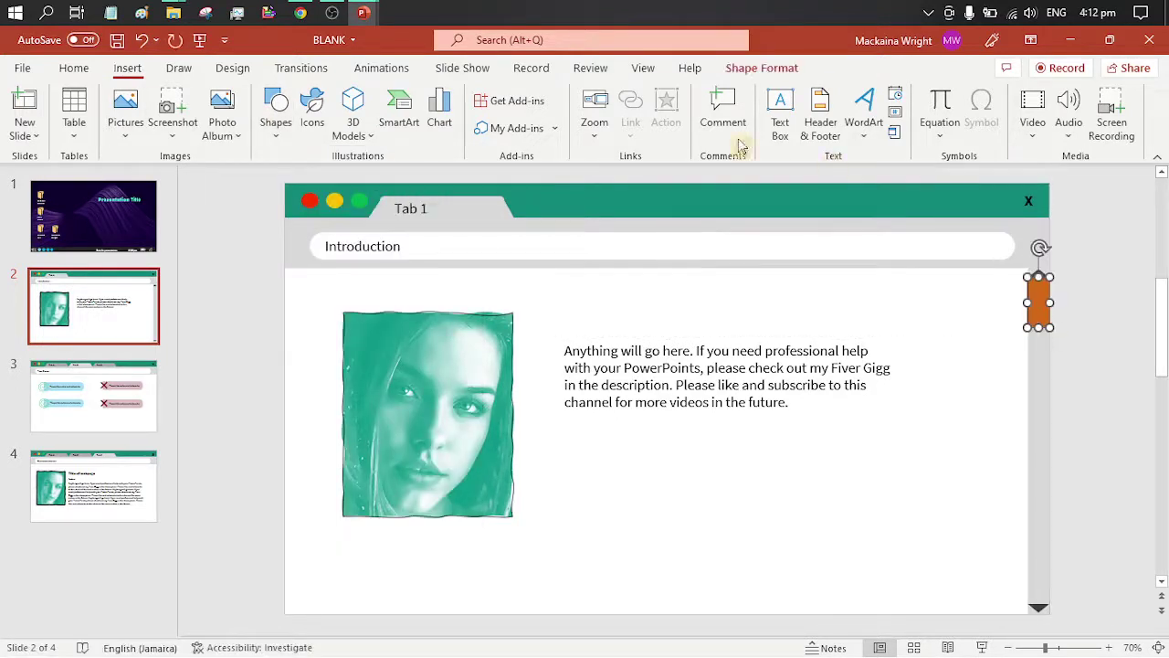
pyautogui.click(490, 112)
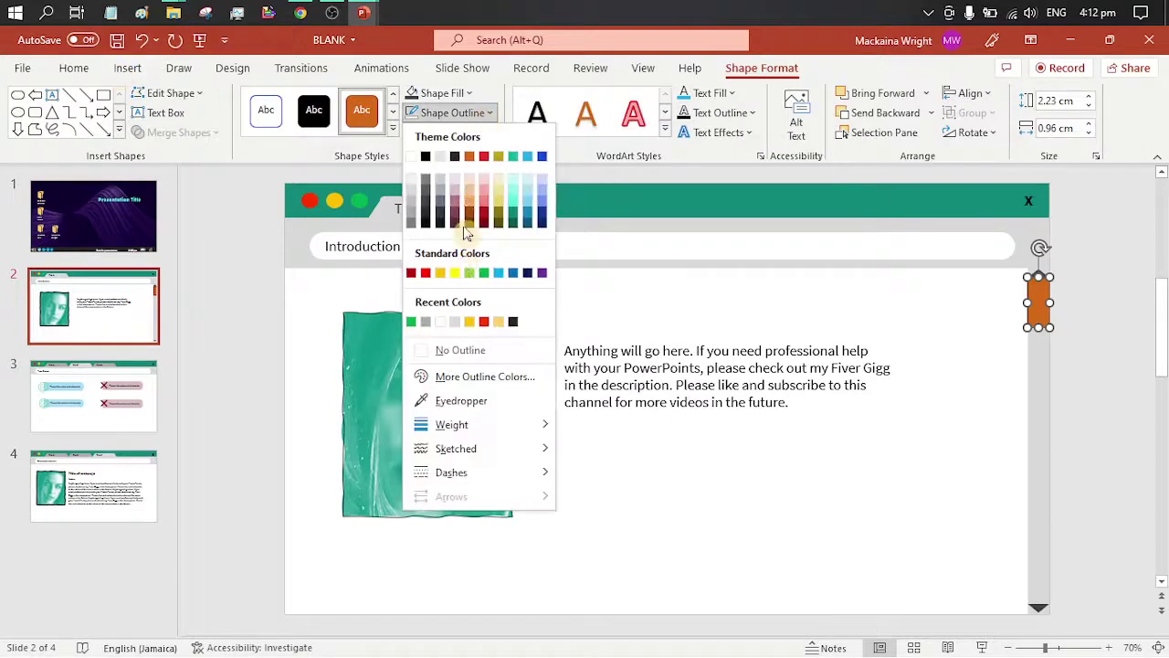
pyautogui.click(440, 350)
pyautogui.click(467, 93)
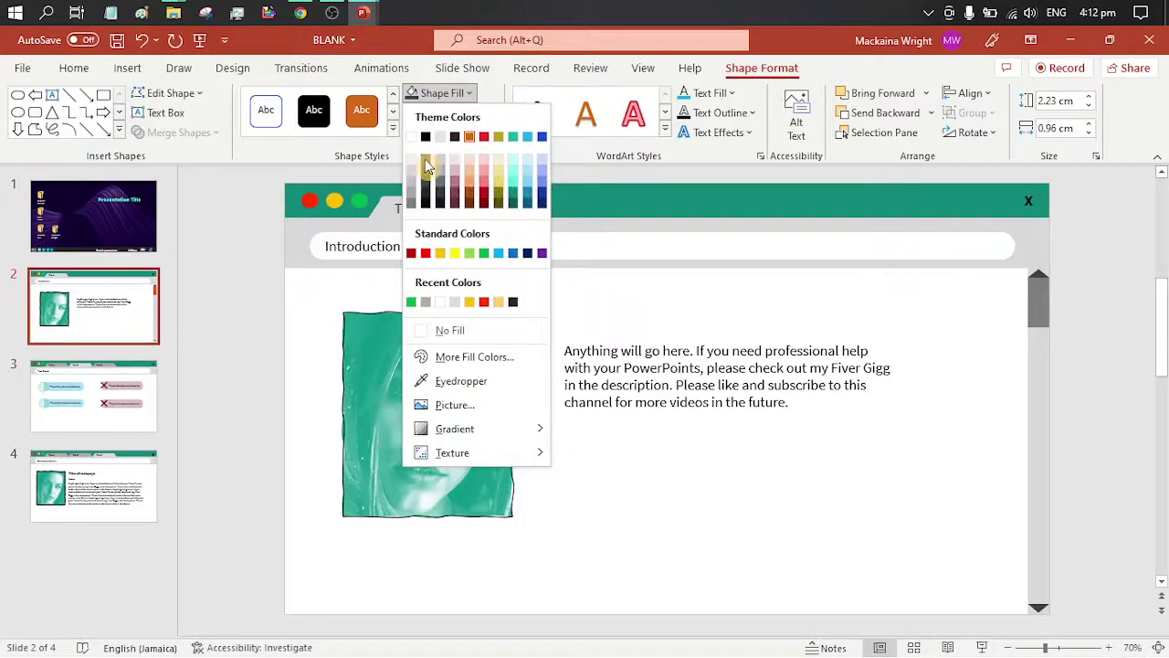
pyautogui.click(427, 165)
pyautogui.click(1119, 331)
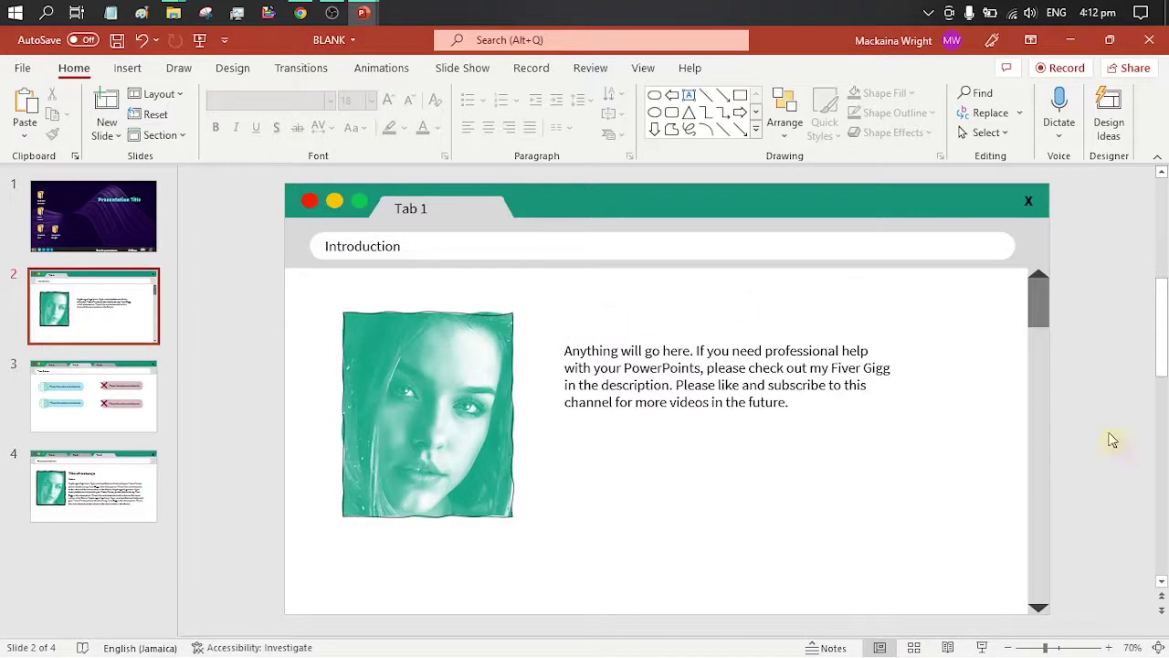
# Step: Duplicate the Introduction browser slide three times, making slides 2–5
pyautogui.rightClick(100, 330)
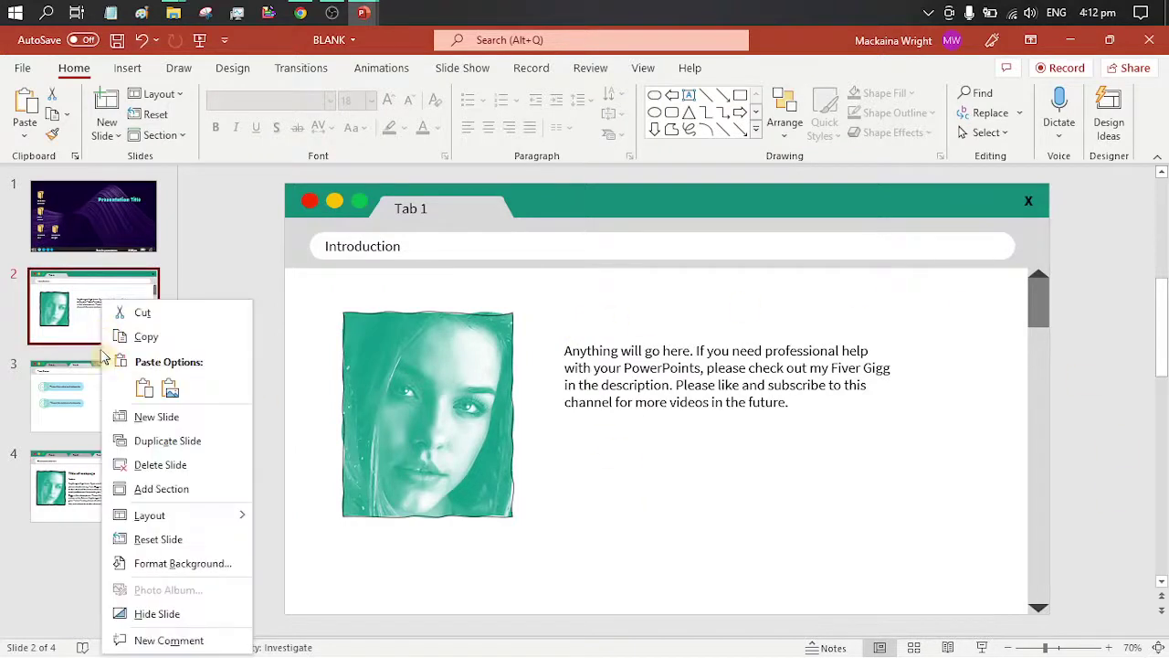
pyautogui.click(126, 442)
pyautogui.rightClick(80, 395)
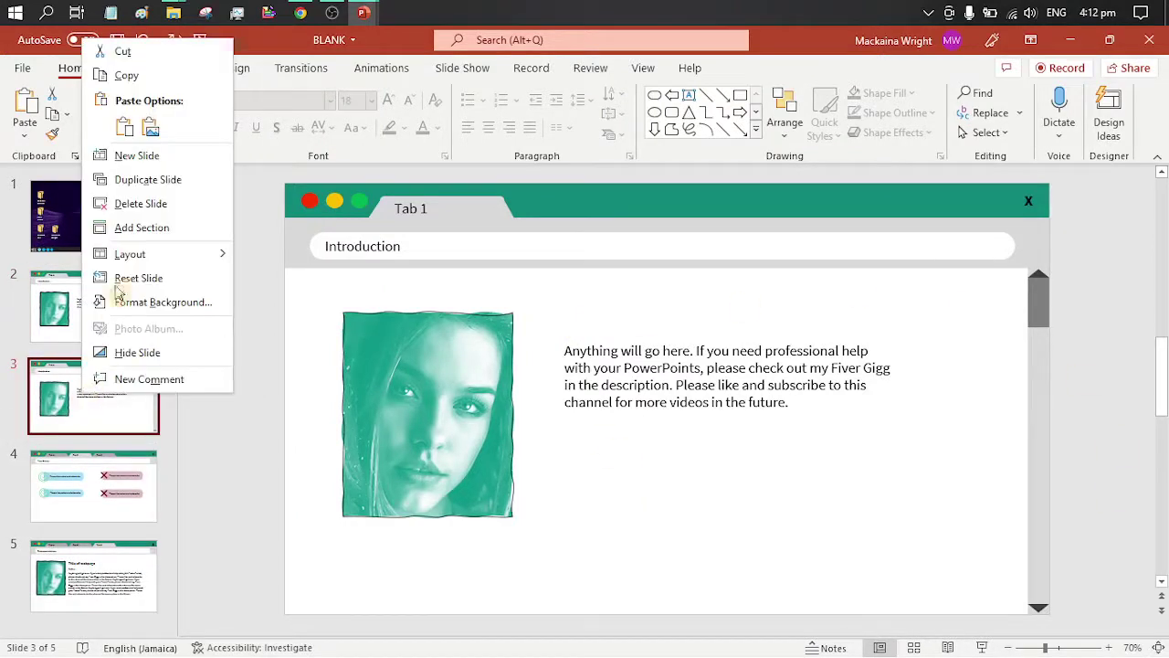
pyautogui.click(155, 199)
pyautogui.rightClick(50, 450)
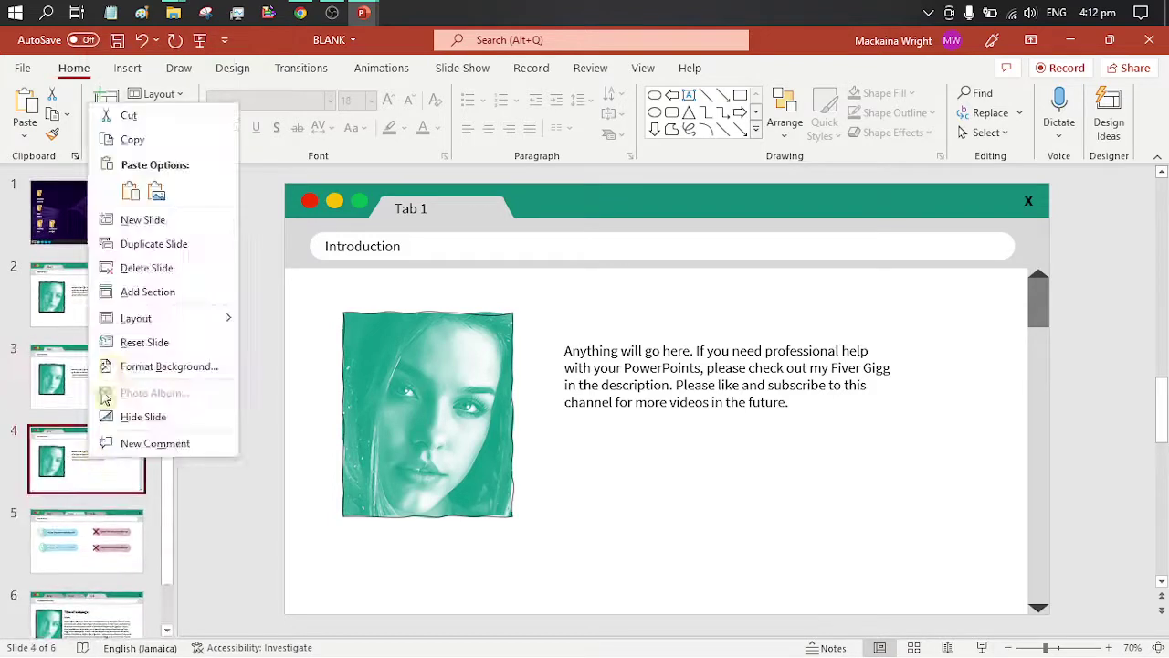
pyautogui.click(142, 244)
# Step: On the Pros & cons slide, select the two check-mark items and the two X items
pyautogui.scroll(-2, 91, 439)
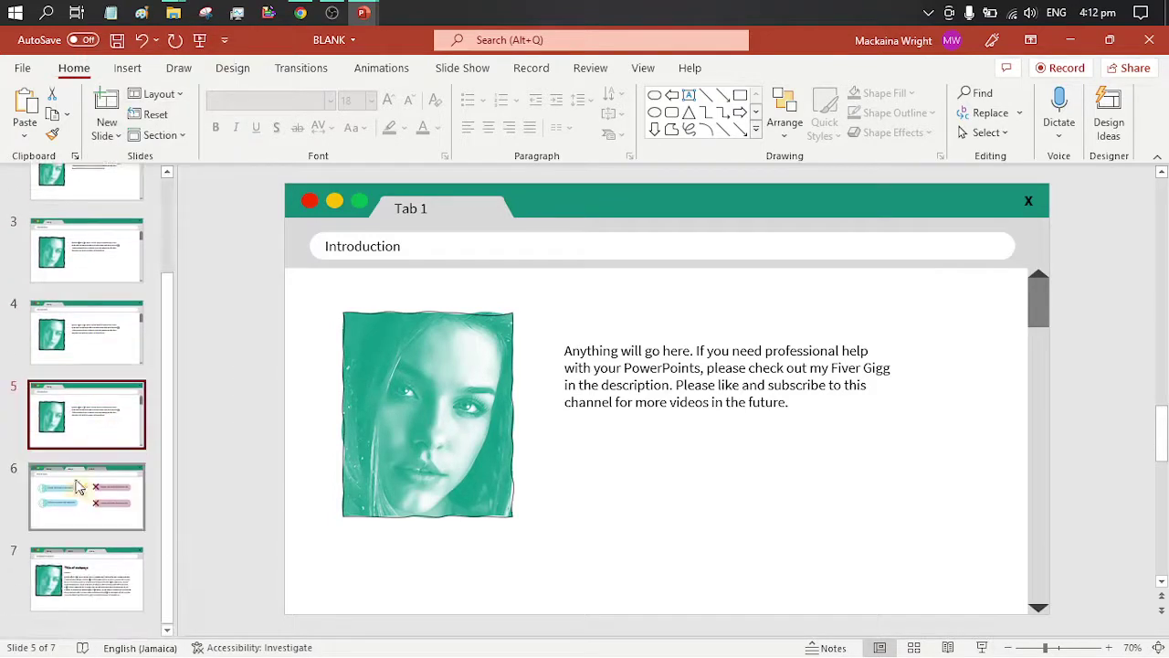
pyautogui.click(87, 493)
pyautogui.moveTo(325, 286); pyautogui.dragTo(630, 379)
pyautogui.keyDown('shift'); pyautogui.click(772, 439); pyautogui.keyUp('shift')
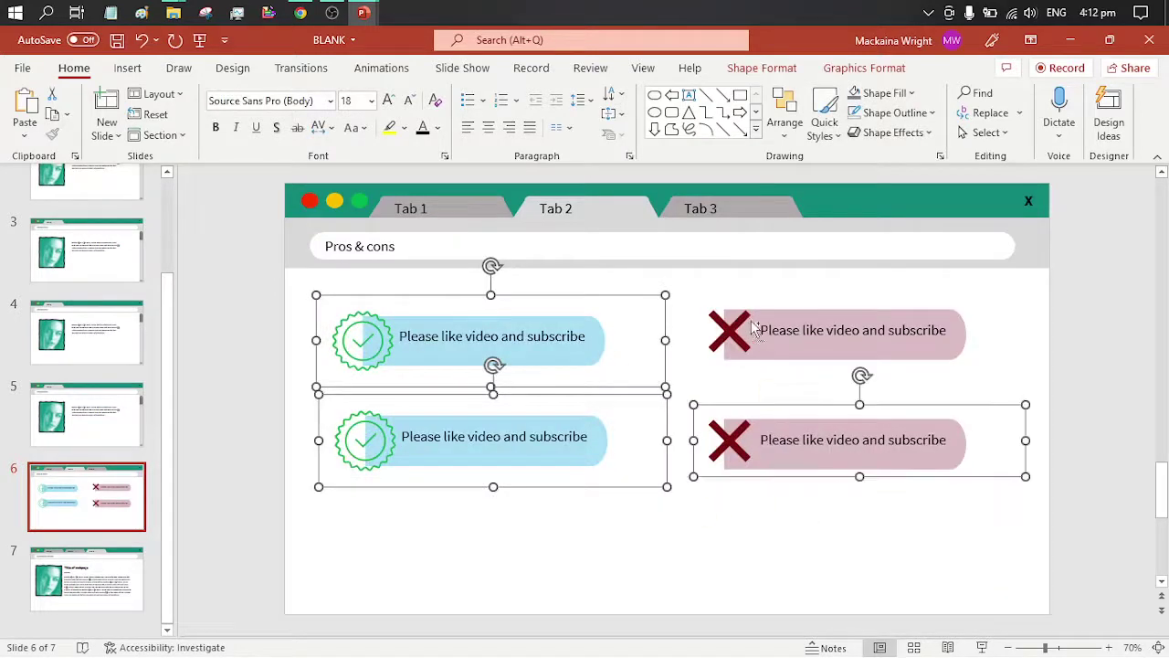
pyautogui.keyDown('shift'); pyautogui.click(757, 331); pyautogui.keyUp('shift')
# Step: Cut the check and cross items, clear slide 3's text box and picture, and paste them there
pyautogui.press('Delete')
pyautogui.click(105, 242)
pyautogui.scroll(3, 105, 242)
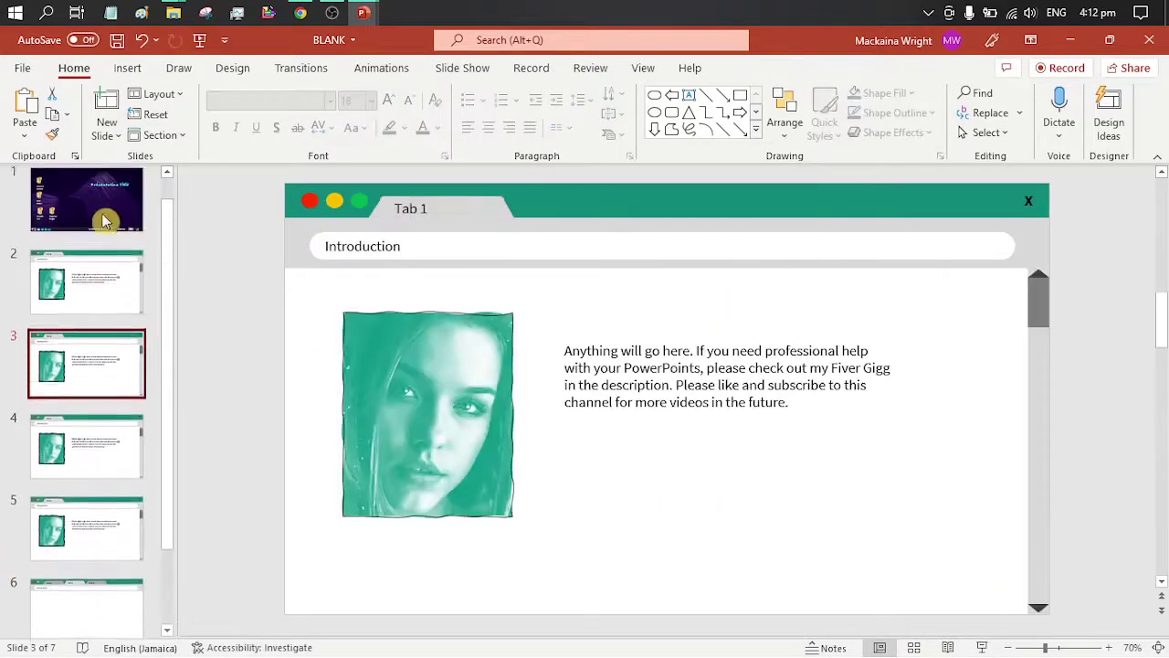
pyautogui.click(587, 333)
pyautogui.press('Delete')
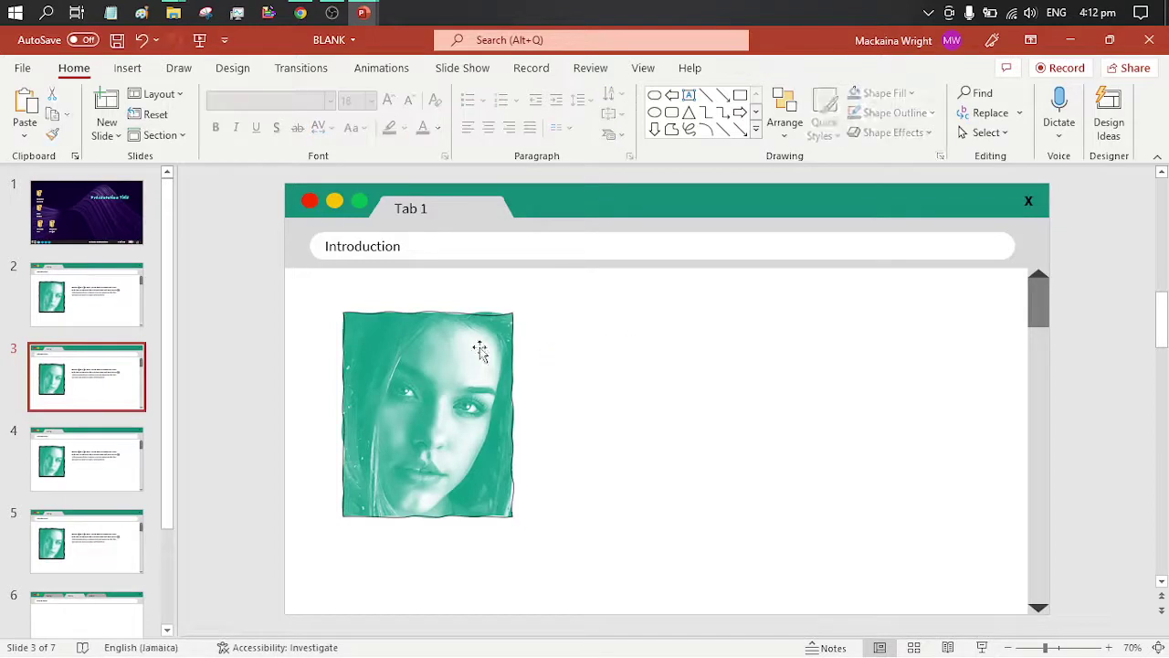
pyautogui.click(446, 352)
pyautogui.press('Delete')
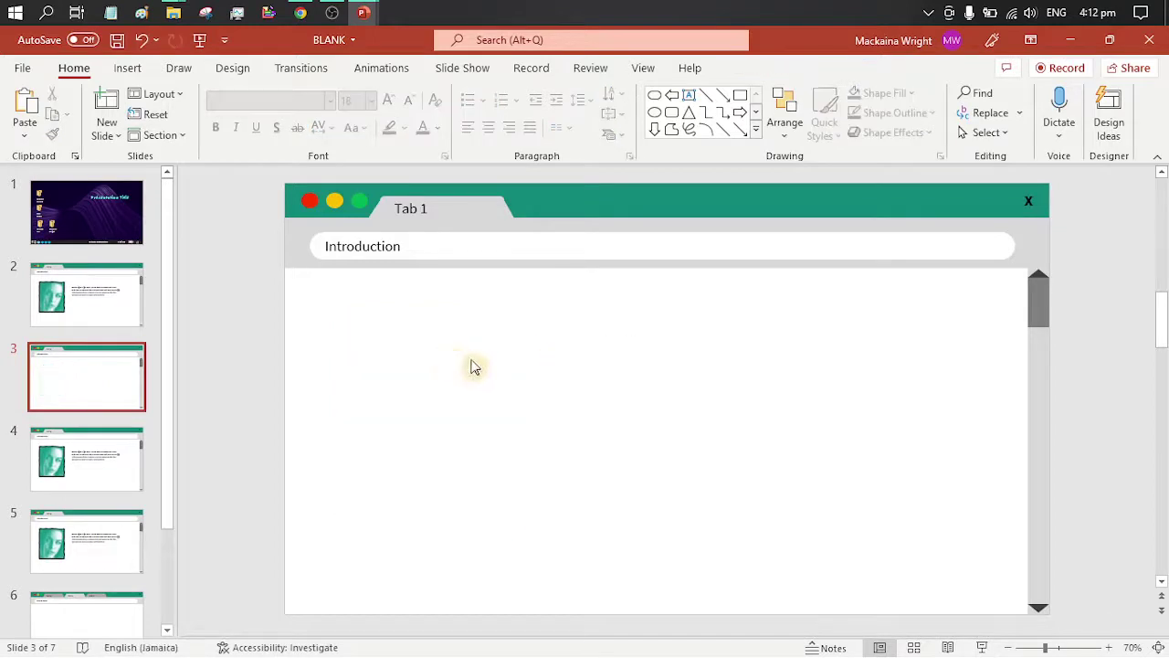
pyautogui.hotkey('ctrl', 'v')
pyautogui.click(426, 566)
# Step: Cut the article picture, 'Title of webpage' heading, Author line and body text from slide 7
pyautogui.click(111, 471)
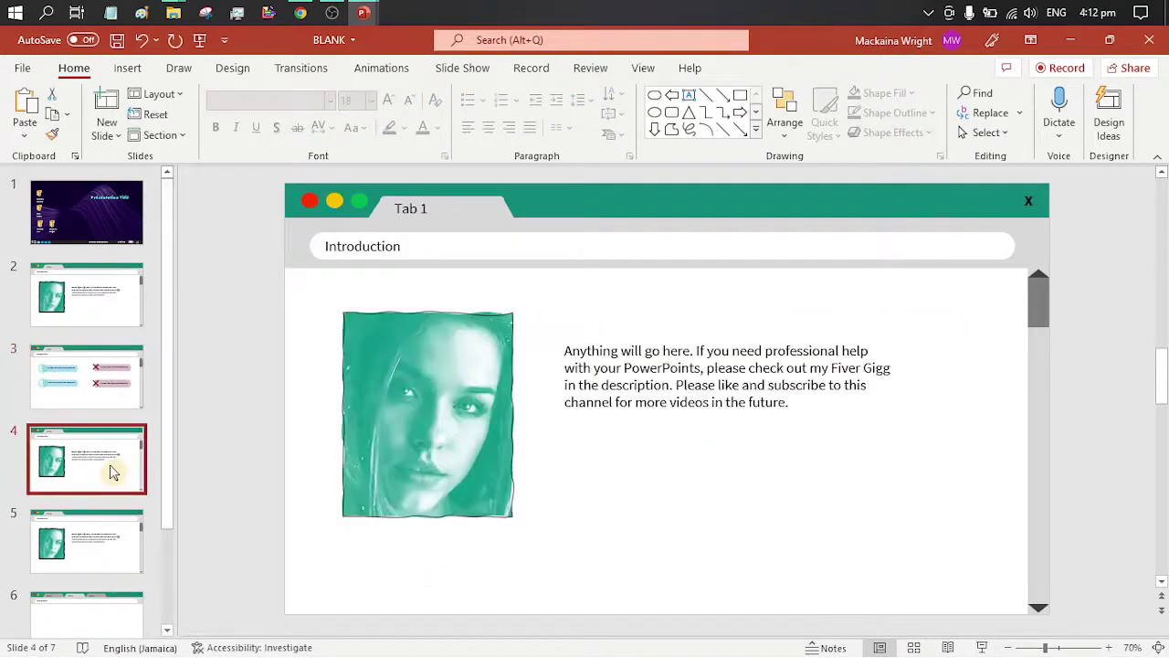
pyautogui.click(87, 539)
pyautogui.scroll(-2, 92, 535)
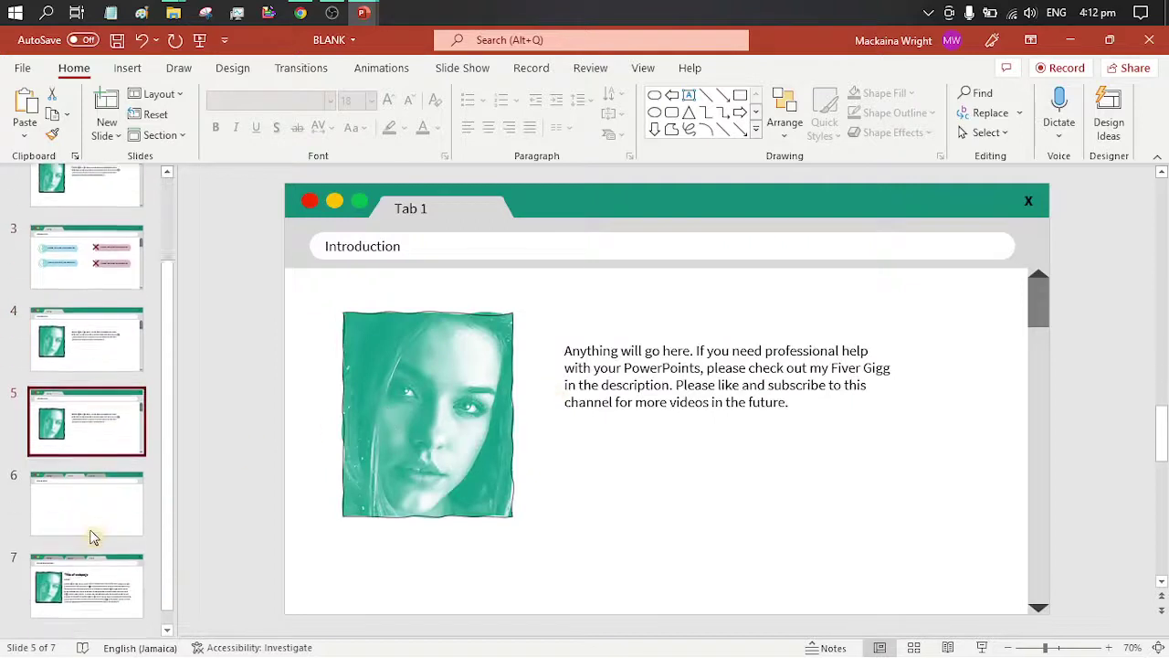
pyautogui.click(83, 598)
pyautogui.click(457, 326)
pyautogui.keyDown('shift'); pyautogui.click(593, 318); pyautogui.keyUp('shift')
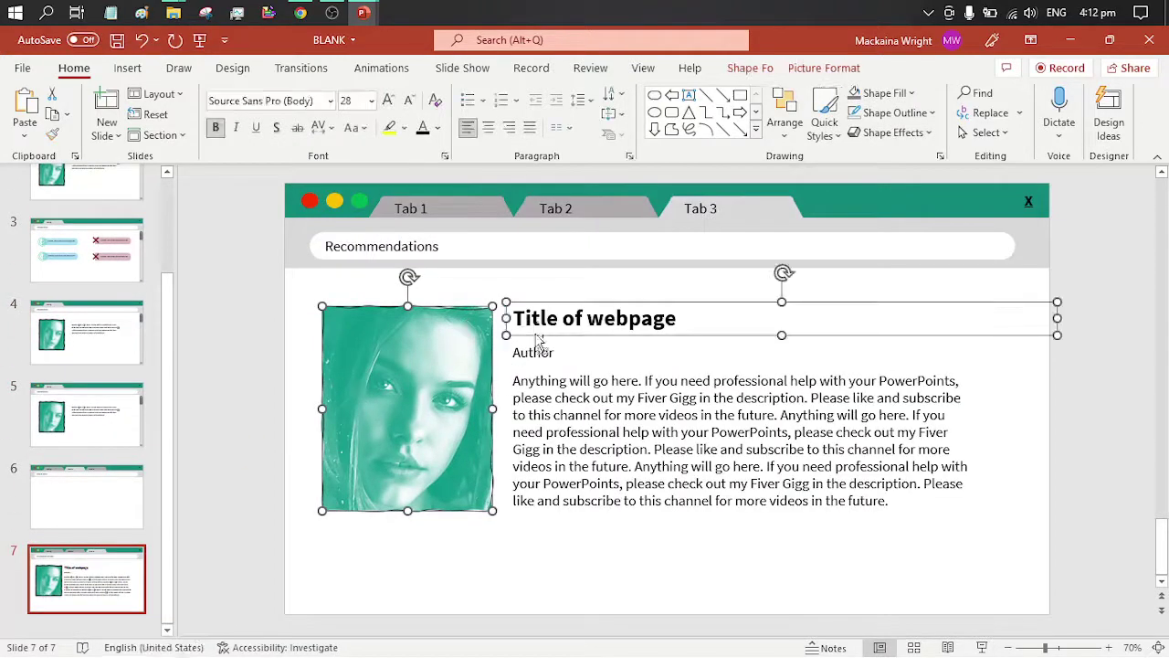
pyautogui.keyDown('shift'); pyautogui.click(533, 352); pyautogui.keyUp('shift')
pyautogui.keyDown('shift'); pyautogui.click(731, 438); pyautogui.keyUp('shift')
pyautogui.press('Delete')
# Step: Clear the picture and body text box from slide 4 to make room for the article
pyautogui.scroll(3, 96, 248)
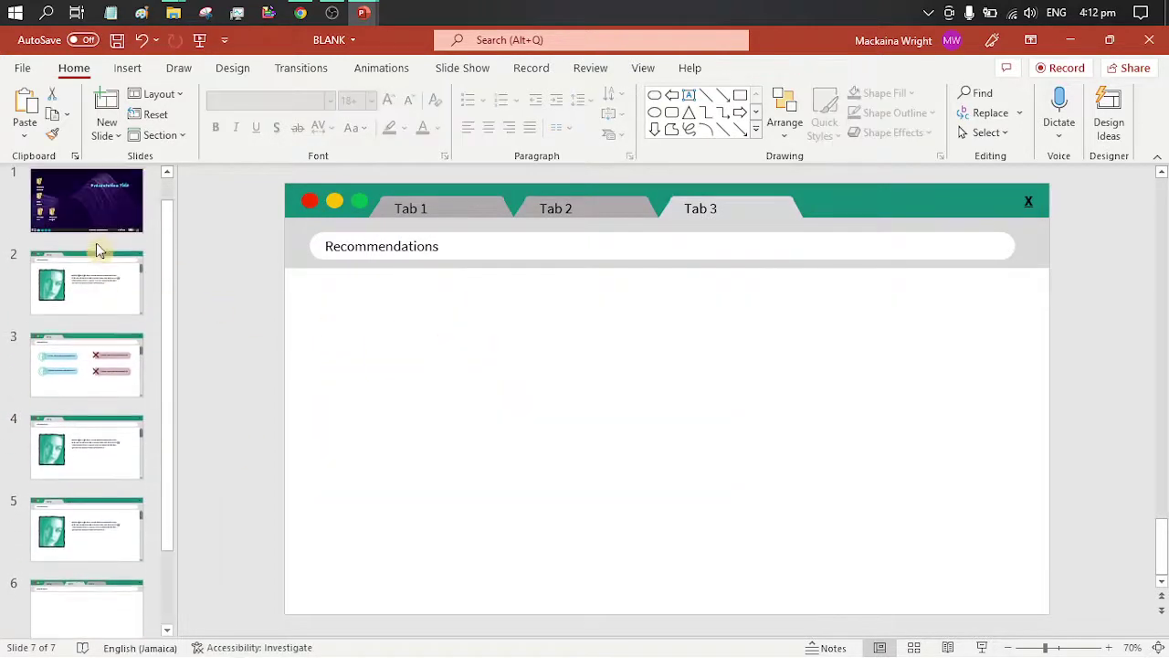
pyautogui.click(102, 374)
pyautogui.click(81, 461)
pyautogui.click(477, 354)
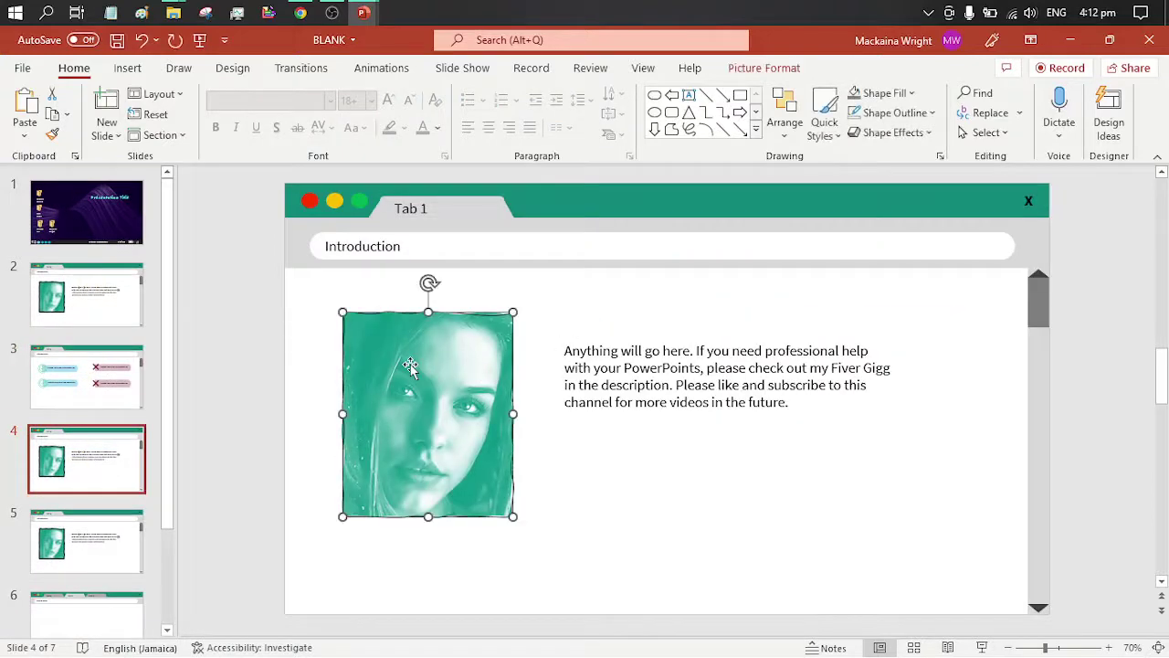
pyautogui.press('Delete')
pyautogui.click(600, 349)
pyautogui.press('Delete')
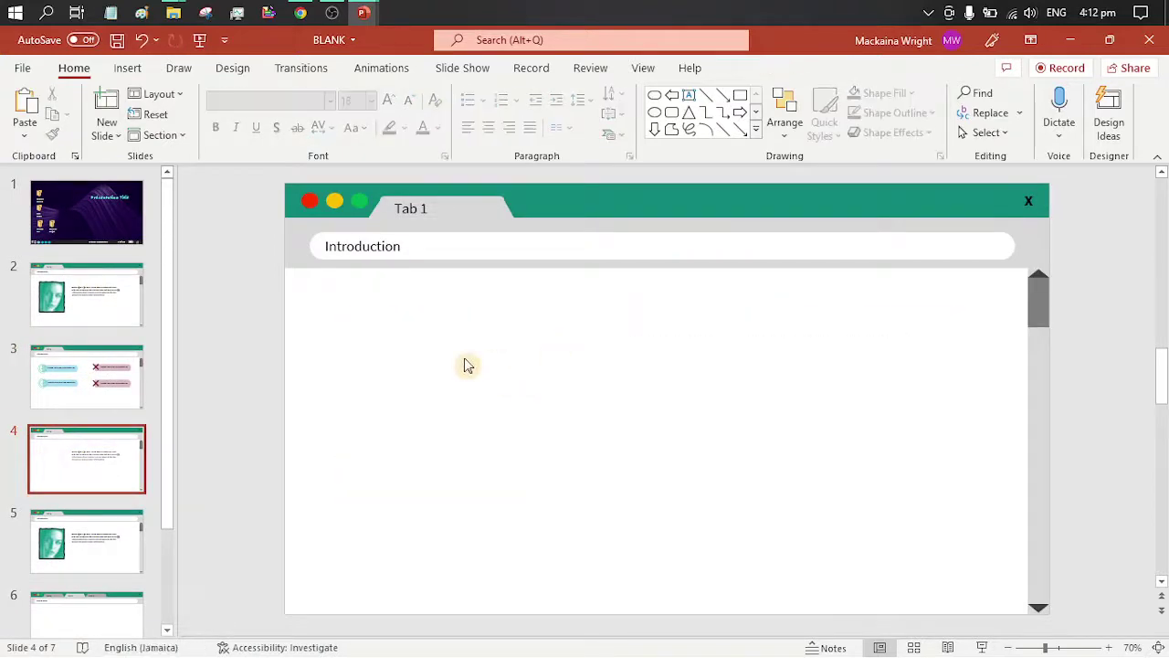
pyautogui.hotkey('ctrl', 'z')
pyautogui.hotkey('ctrl', 'z')
# Step: Delete the emptied leftover slide 6 from the thumbnail pane
pyautogui.scroll(-2, 82, 429)
pyautogui.click(85, 416)
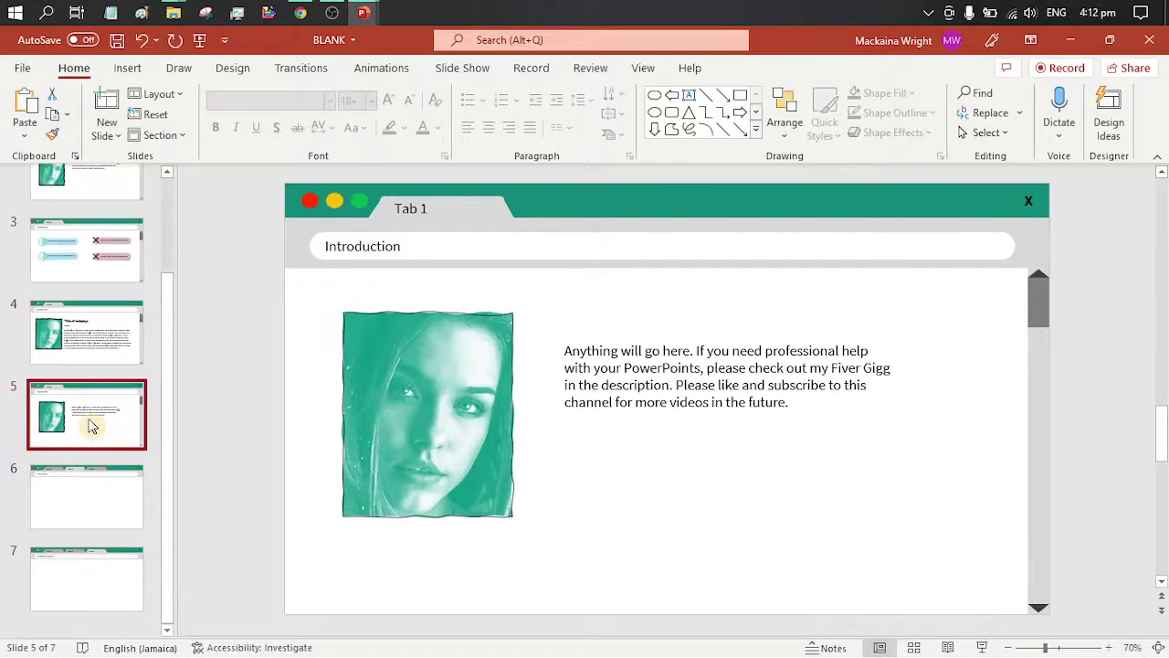
pyautogui.click(102, 515)
pyautogui.rightClick(100, 510)
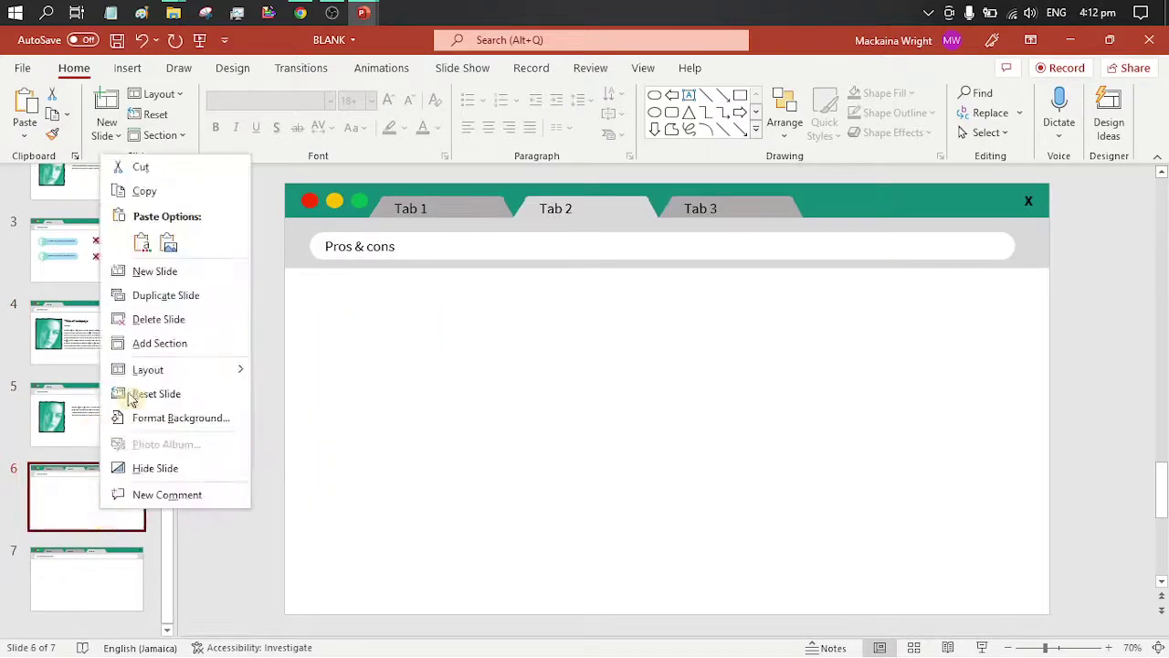
pyautogui.click(156, 317)
pyautogui.rightClick(83, 569)
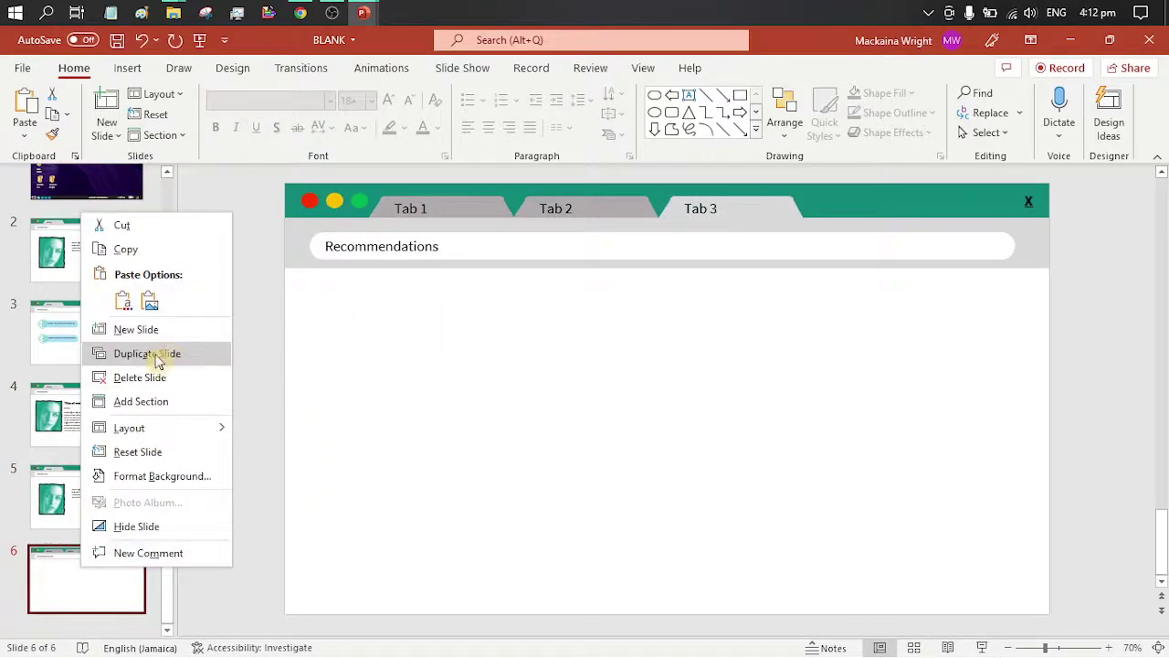
pyautogui.click(155, 354)
pyautogui.press('Delete')
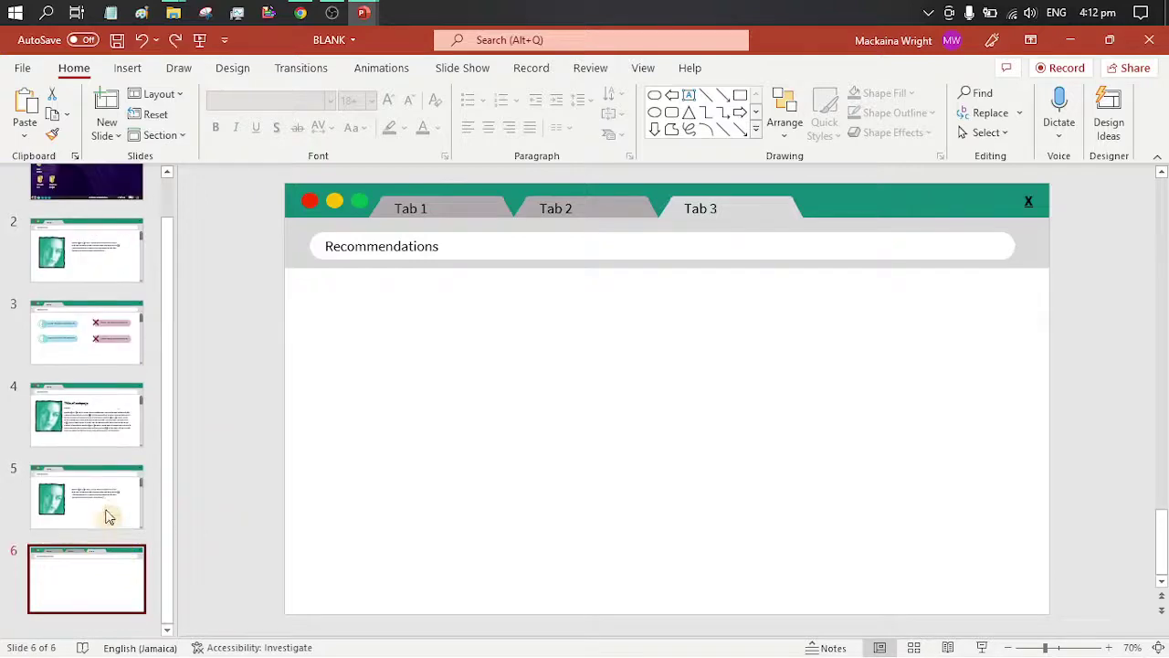
pyautogui.rightClick(70, 566)
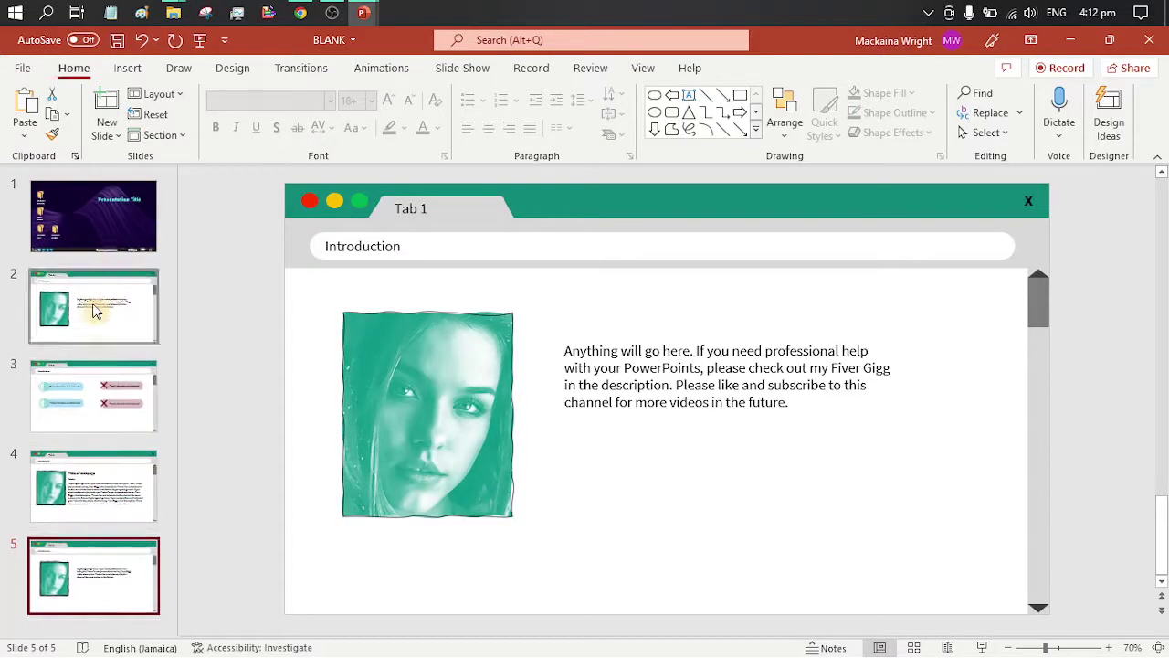
# Step: Review the duplicated browser slides and select the scroll thumb on slide 2
pyautogui.click(92, 306)
pyautogui.click(94, 402)
pyautogui.press('Down')
pyautogui.press('Down')
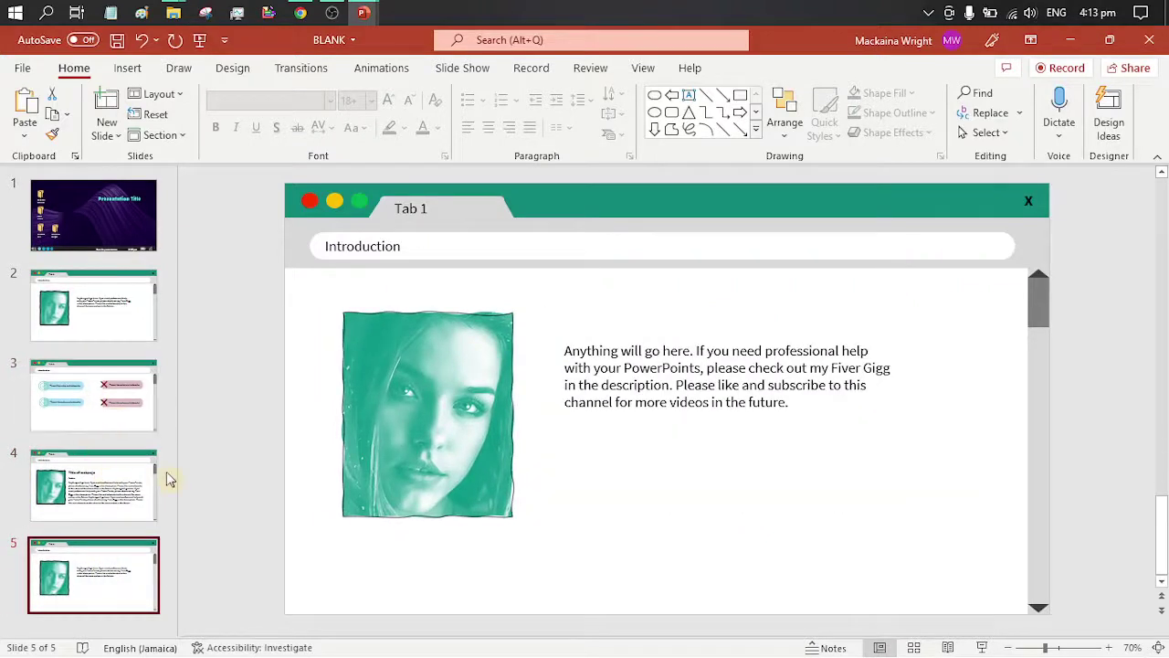
pyautogui.click(123, 310)
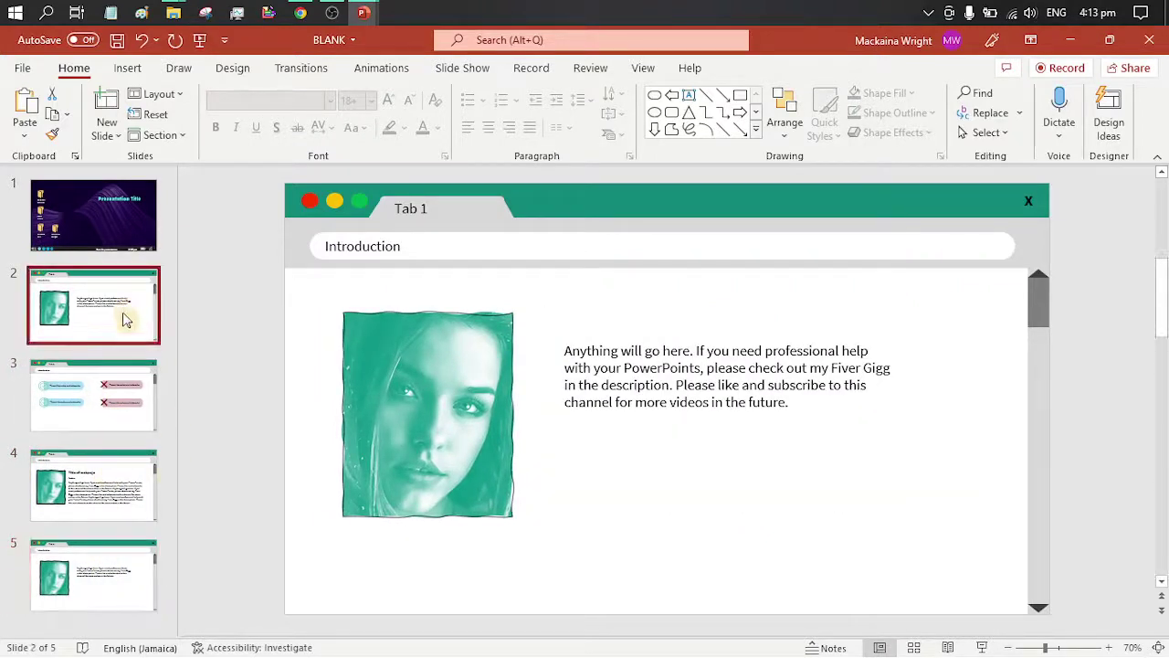
pyautogui.press('Down')
pyautogui.click(91, 305)
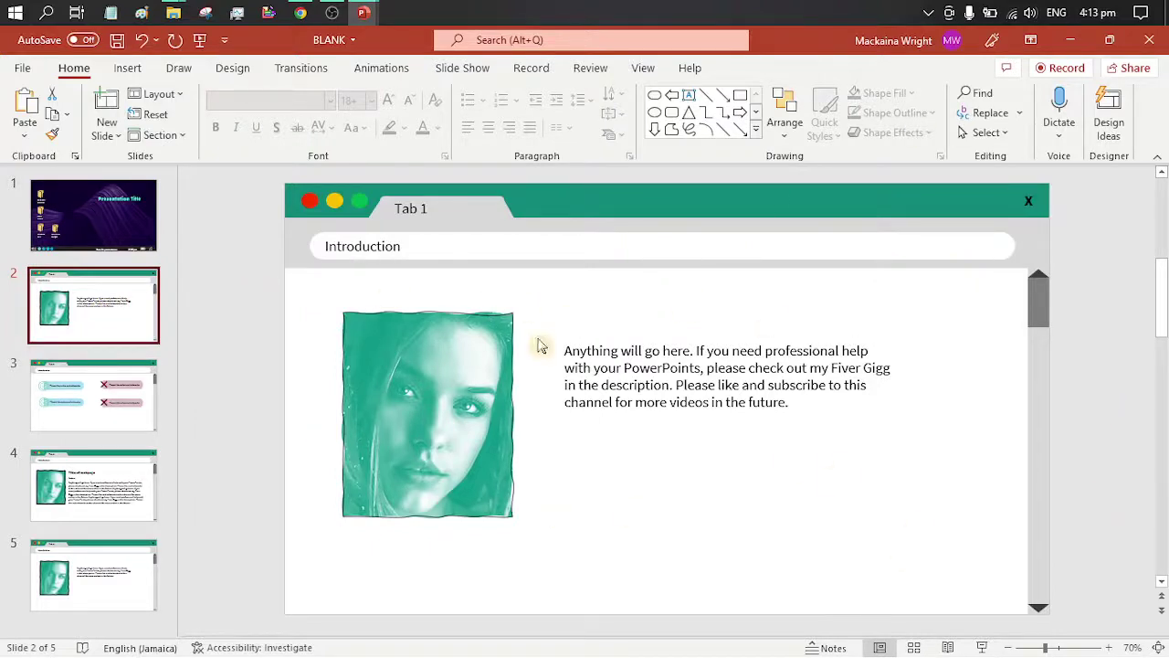
pyautogui.click(1039, 290)
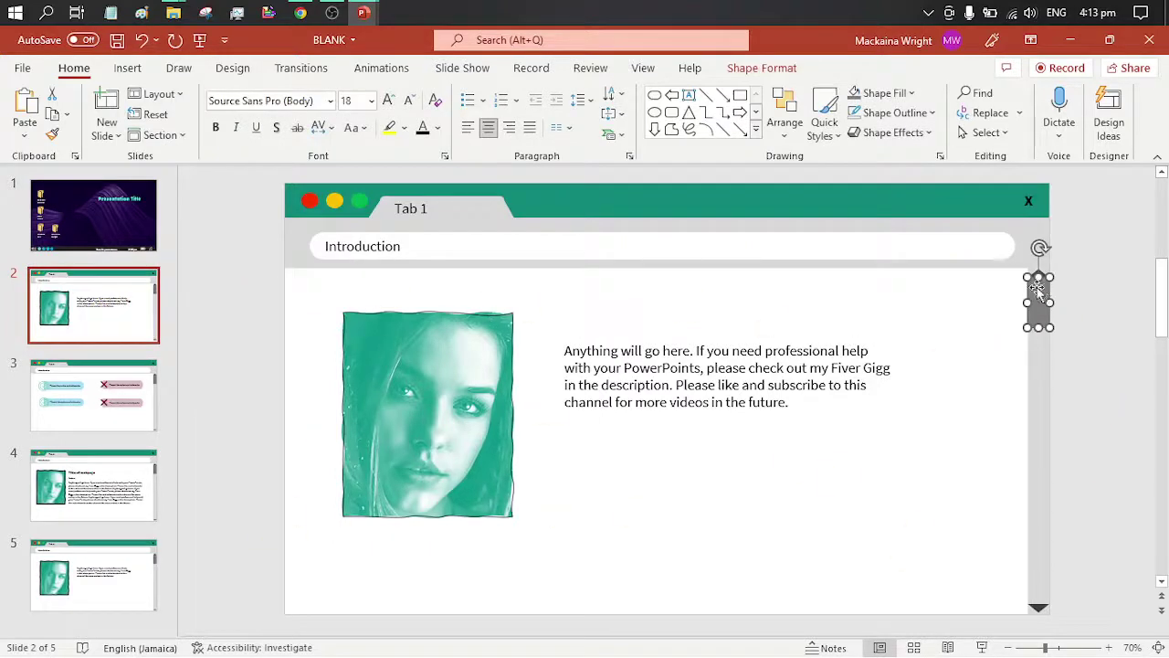
# Step: Drag the scroll thumb progressively lower on slides 3, 4 and 5, reaching the track bottom
pyautogui.click(95, 397)
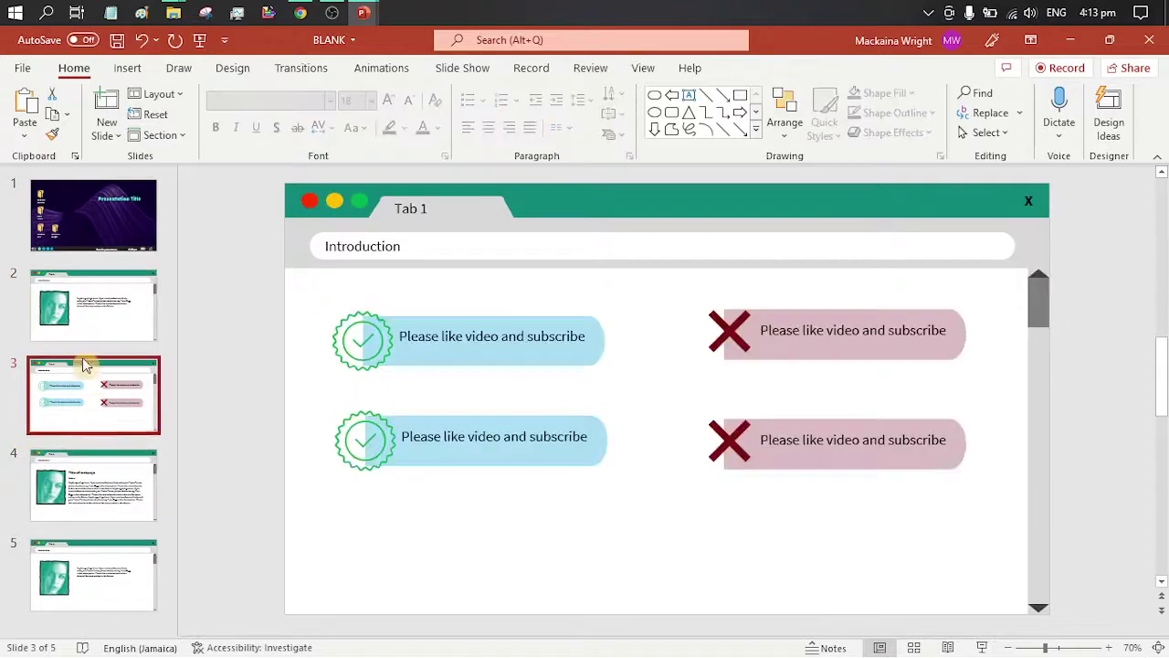
pyautogui.moveTo(1039, 303); pyautogui.dragTo(1040, 373)
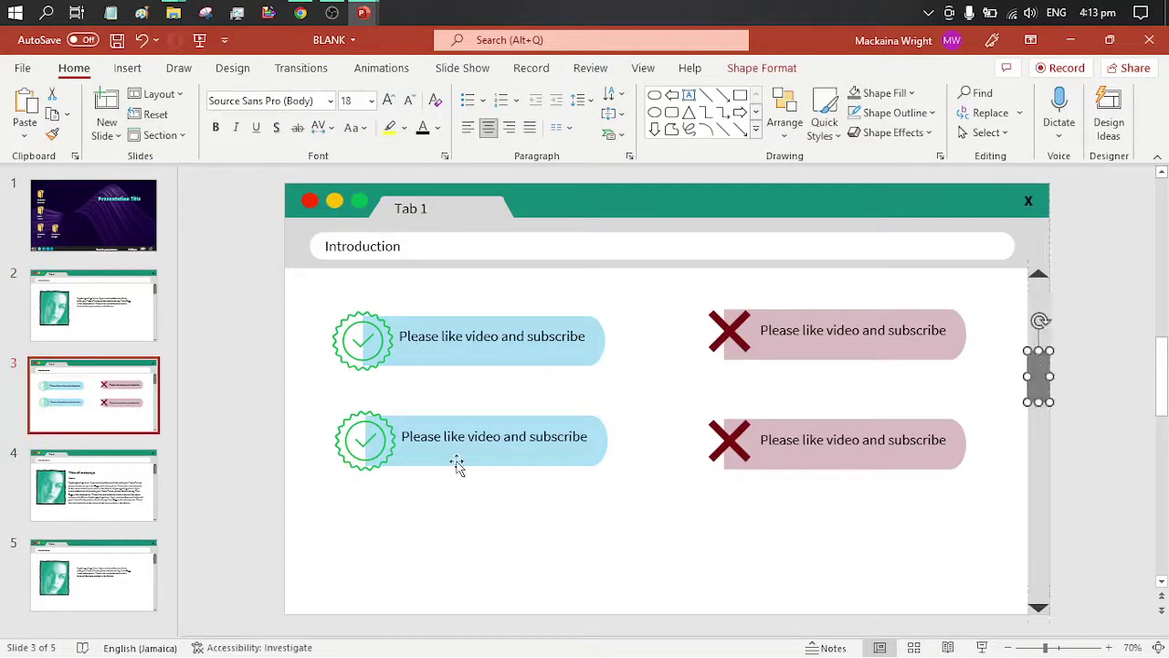
pyautogui.click(57, 511)
pyautogui.moveTo(1042, 303); pyautogui.dragTo(1042, 482)
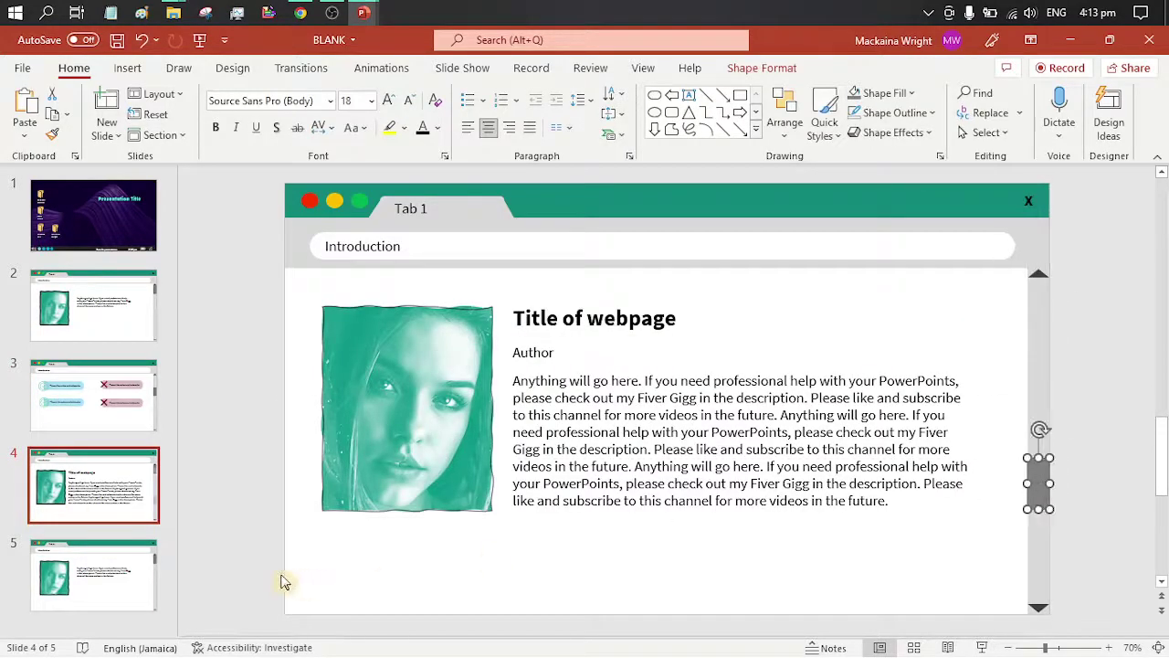
pyautogui.click(105, 580)
pyautogui.moveTo(1046, 297); pyautogui.dragTo(1042, 567)
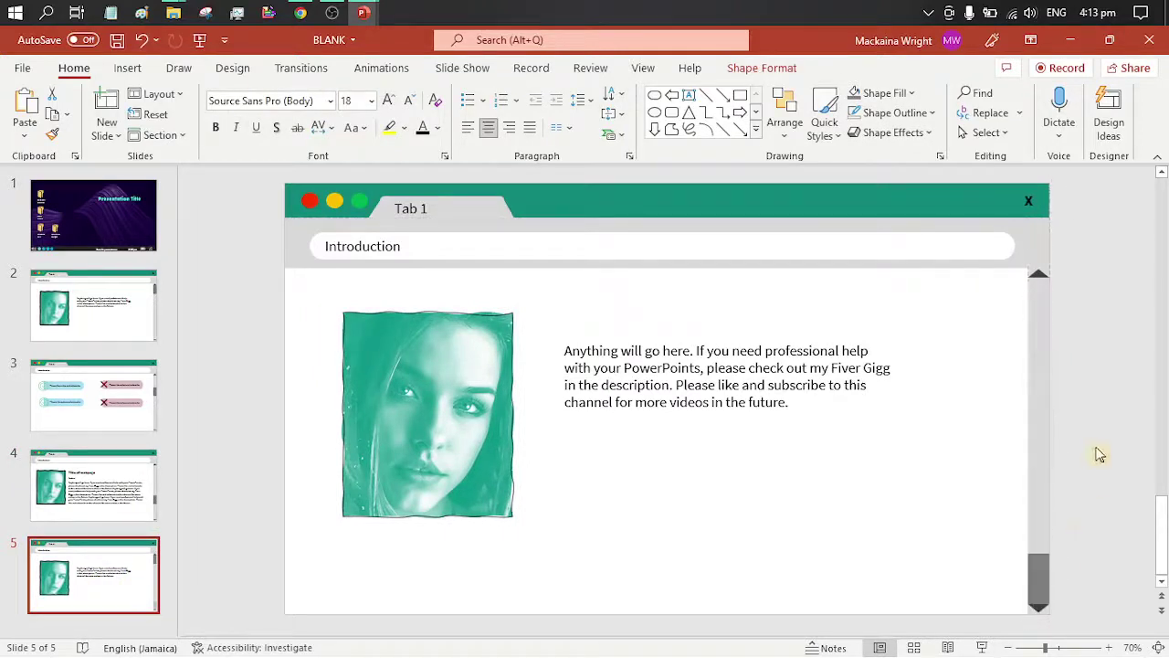
pyautogui.click(80, 397)
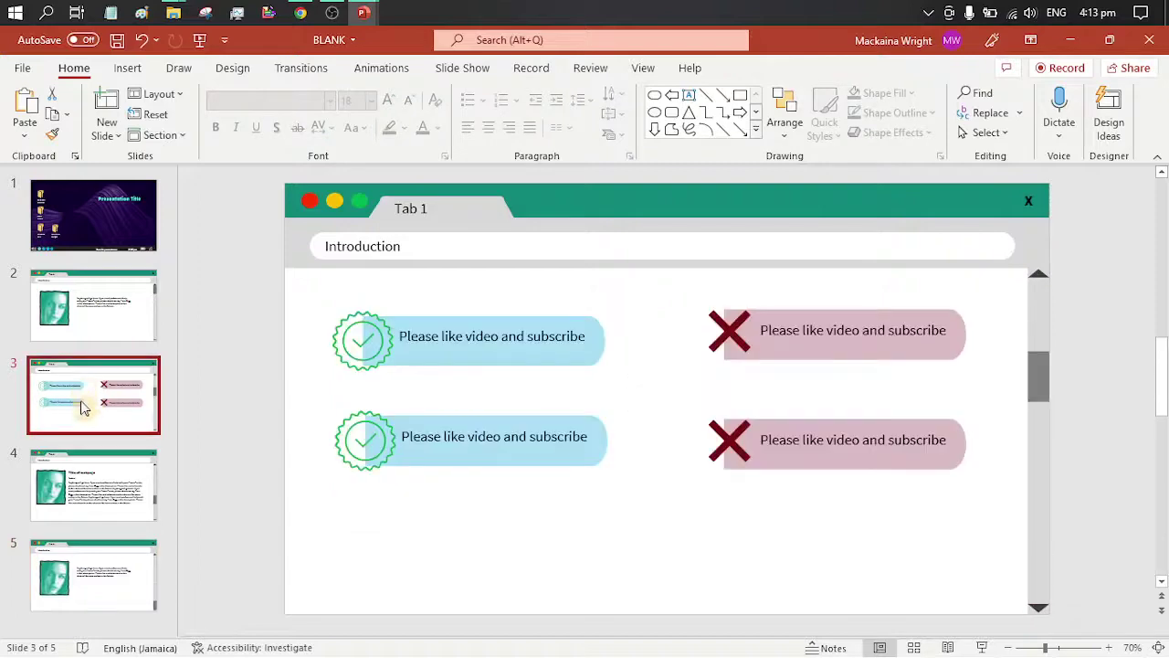
# Step: Apply the Morph transition to slides 3 through 5
pyautogui.hotkey('shift', 'Down')
pyautogui.hotkey('shift', 'Down')
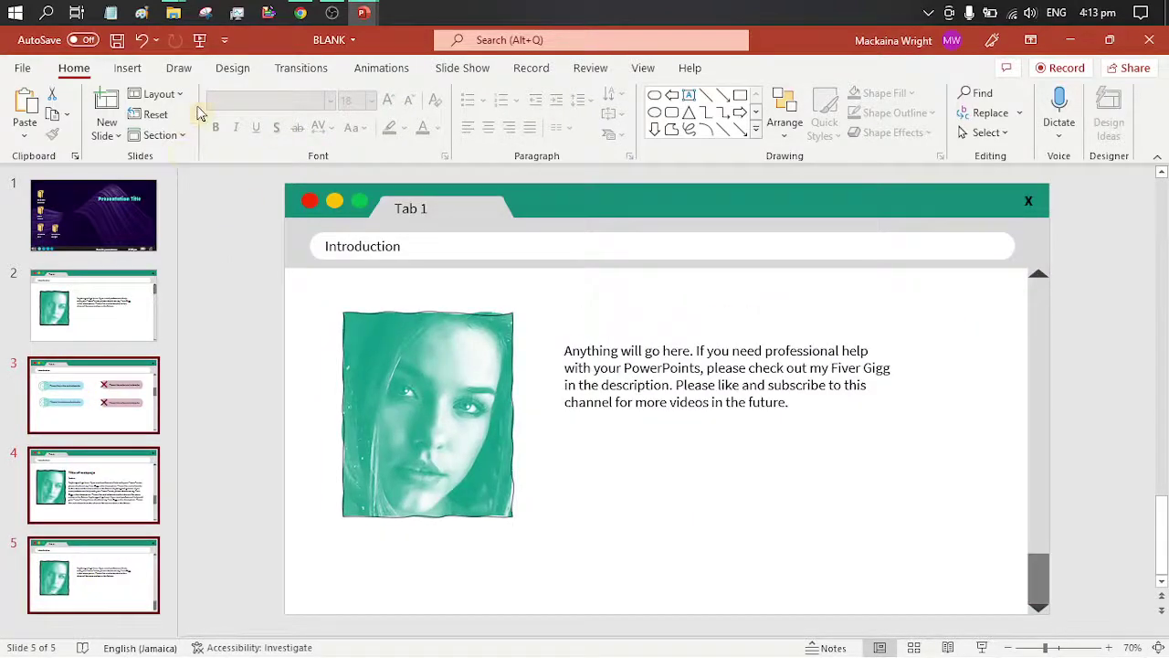
pyautogui.click(297, 73)
pyautogui.click(167, 115)
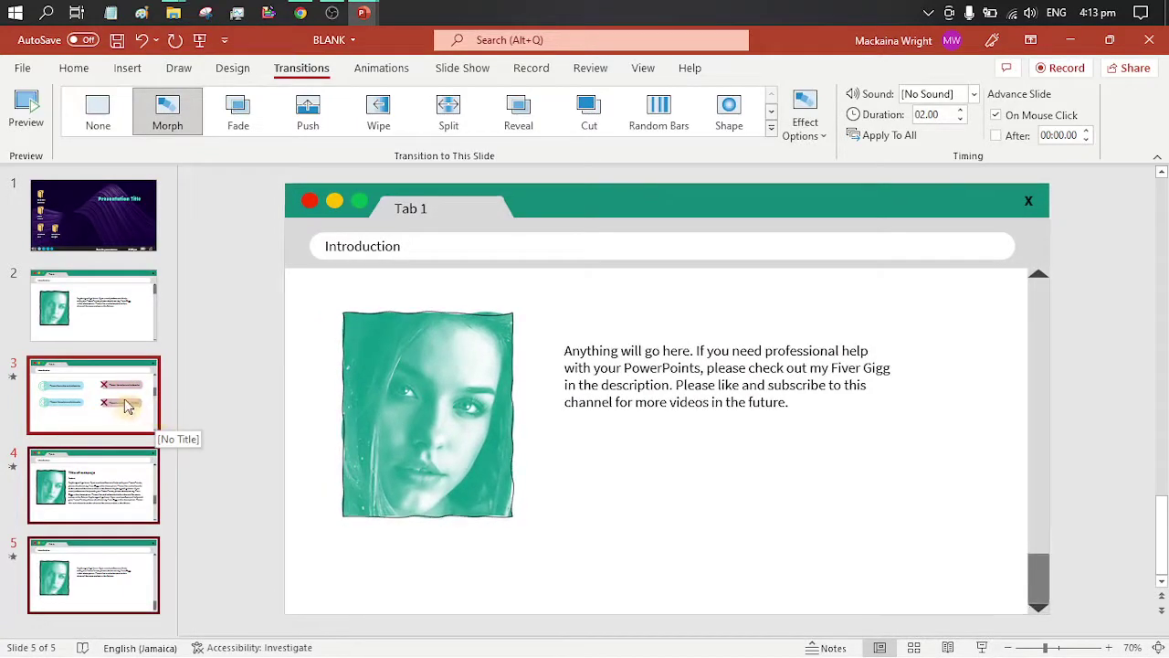
# Step: Return to the title slide and save the presentation
pyautogui.click(125, 406)
pyautogui.click(107, 315)
pyautogui.click(99, 221)
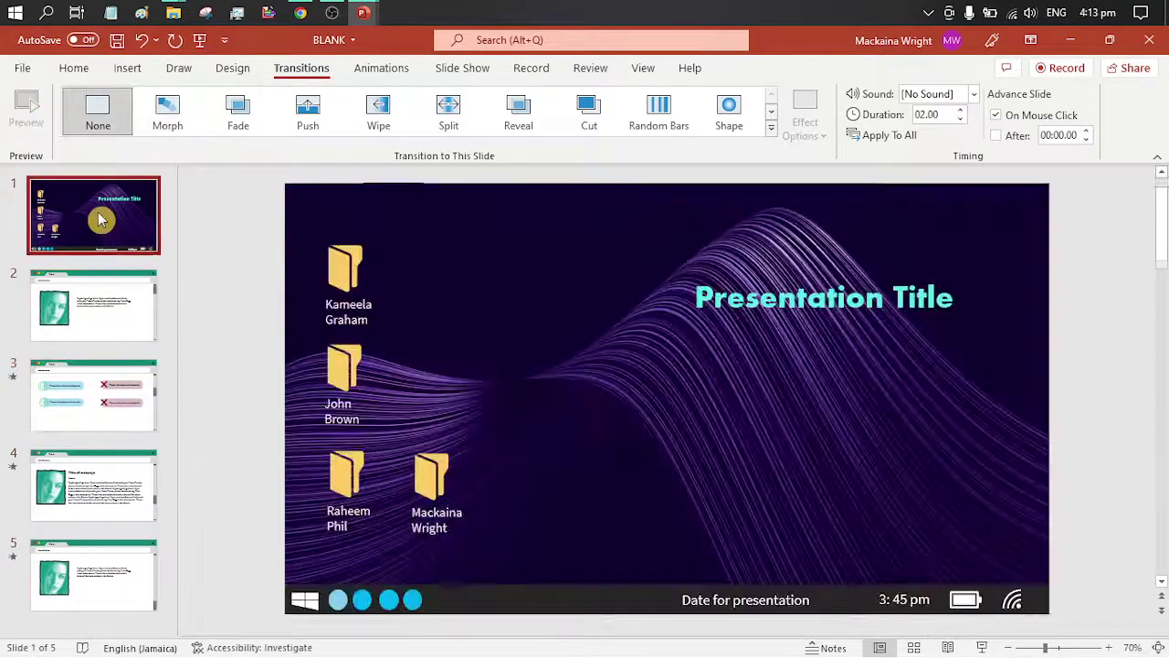
pyautogui.click(117, 39)
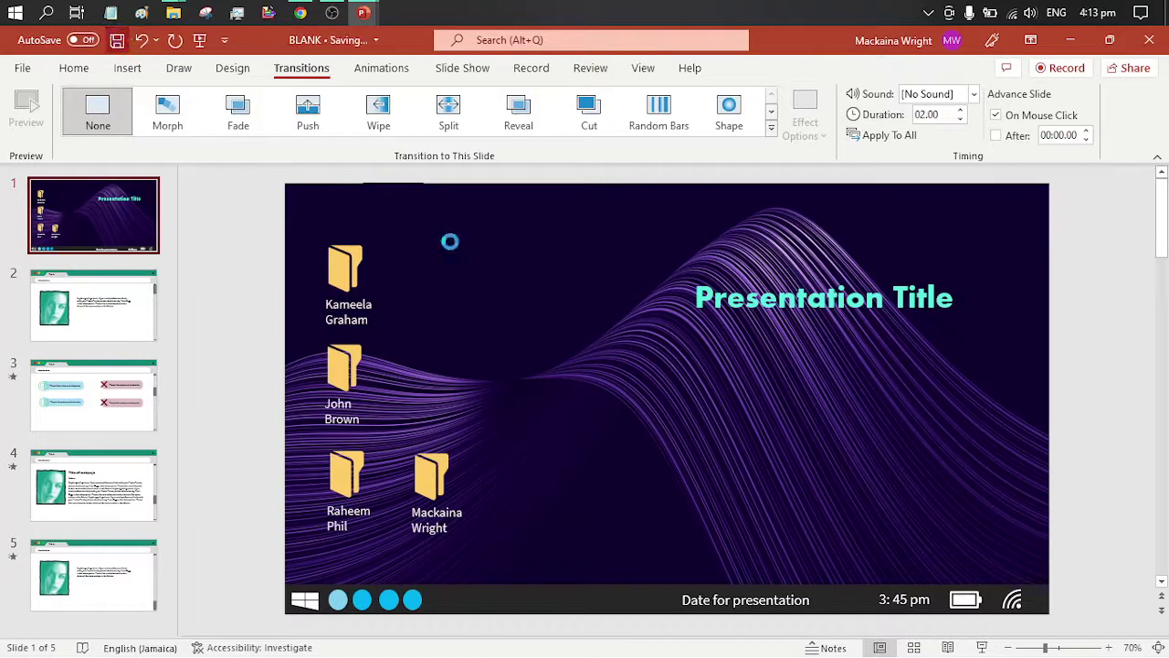